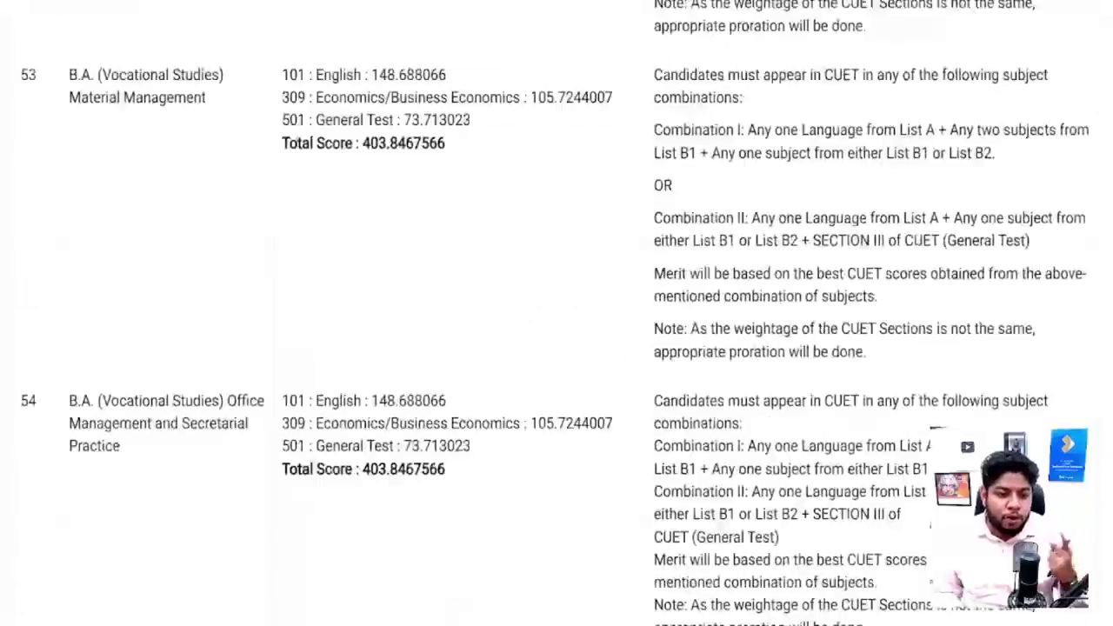
Review the program-specific CUET scores through the end of the list, checking the total score for Bachelor of Management Studies (BMS).
scroll(556, 313, down, 15)
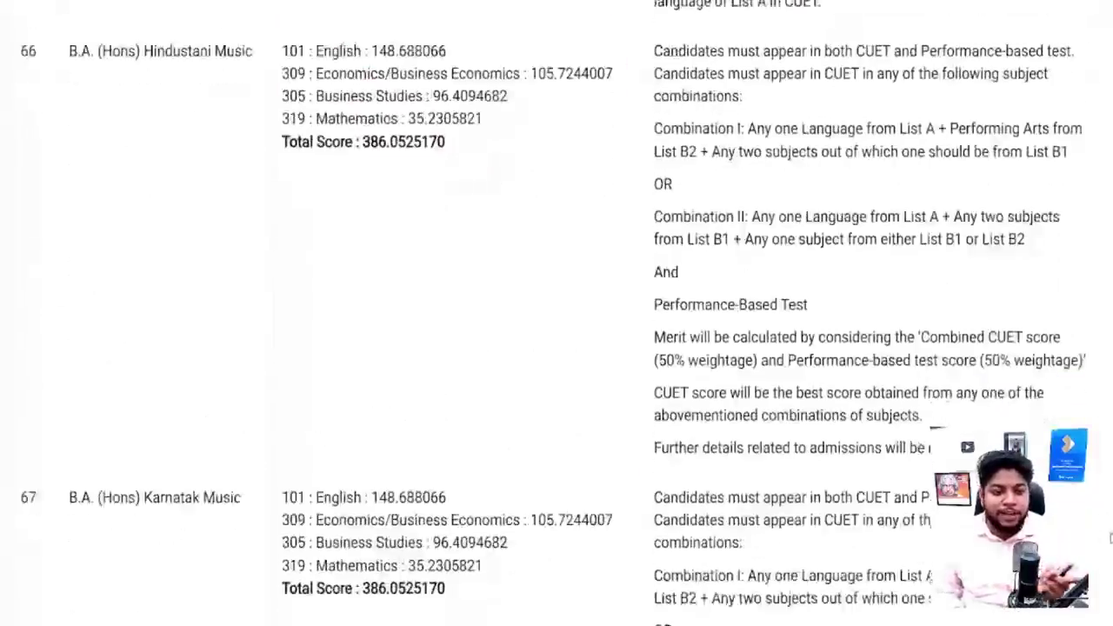
scroll(622, 538, down, 6)
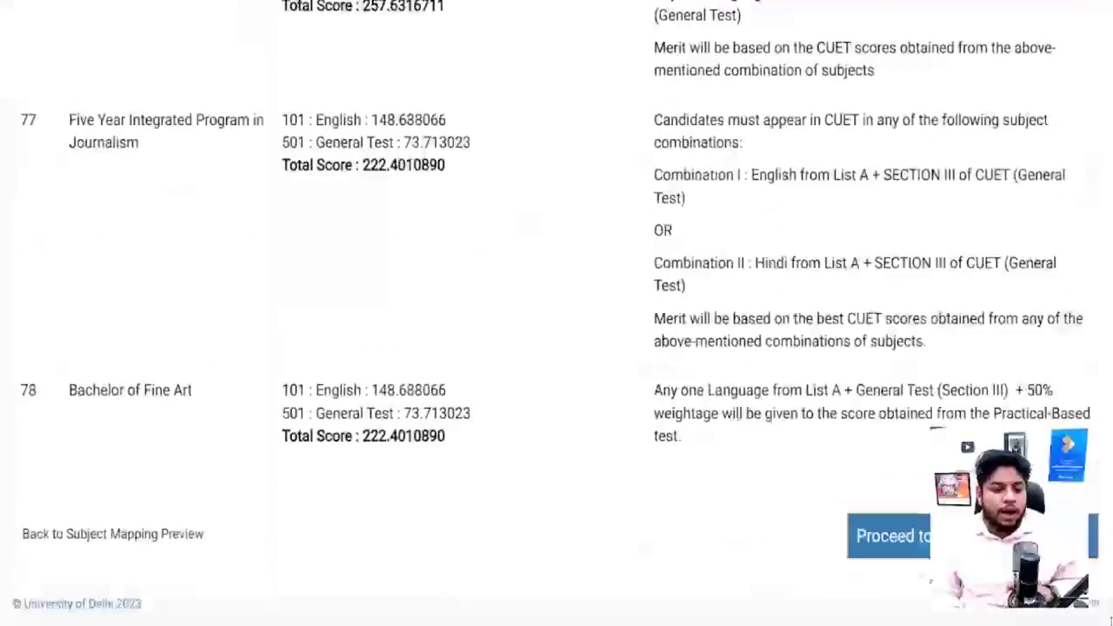
scroll(623, 537, up, 7)
scroll(622, 537, down, 6)
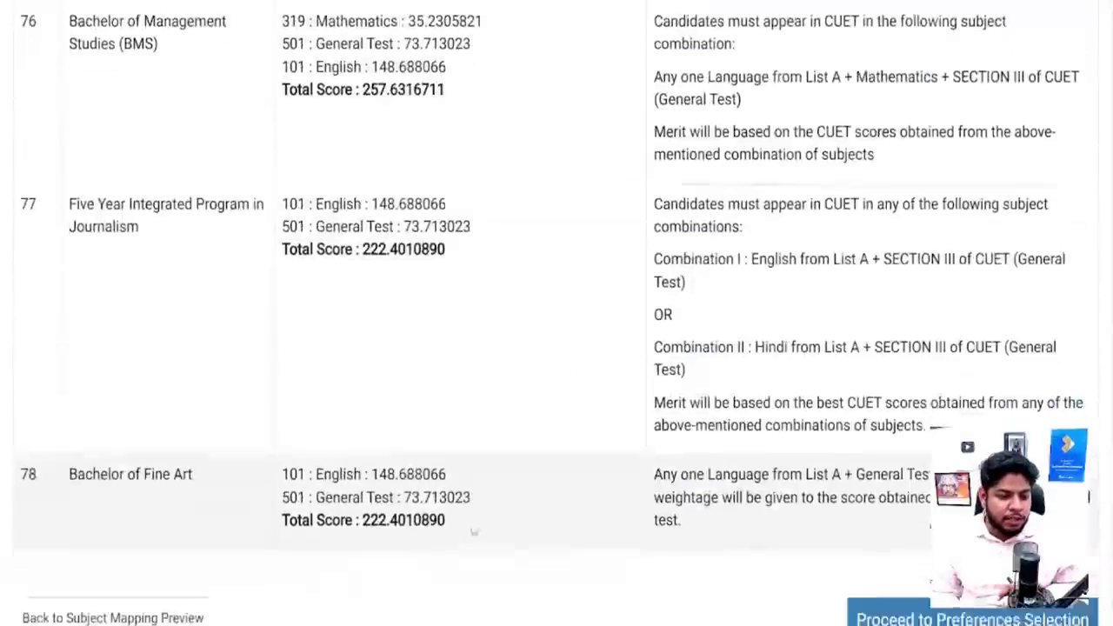
scroll(144, 392, up, 1)
scroll(241, 305, up, 1)
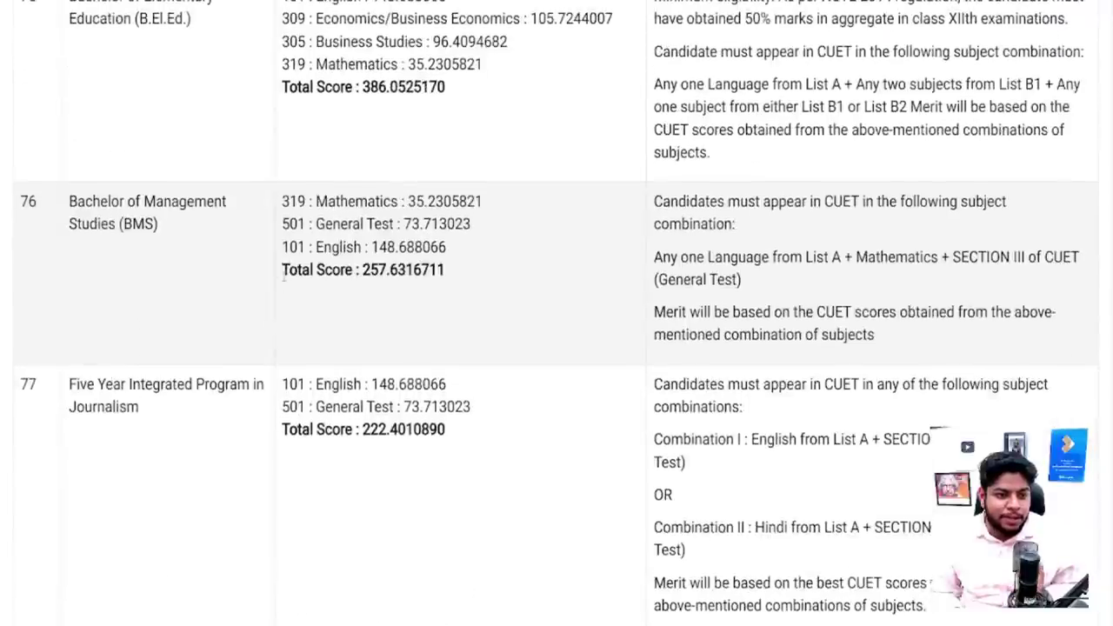
drag(287, 273, 441, 281)
click(432, 339)
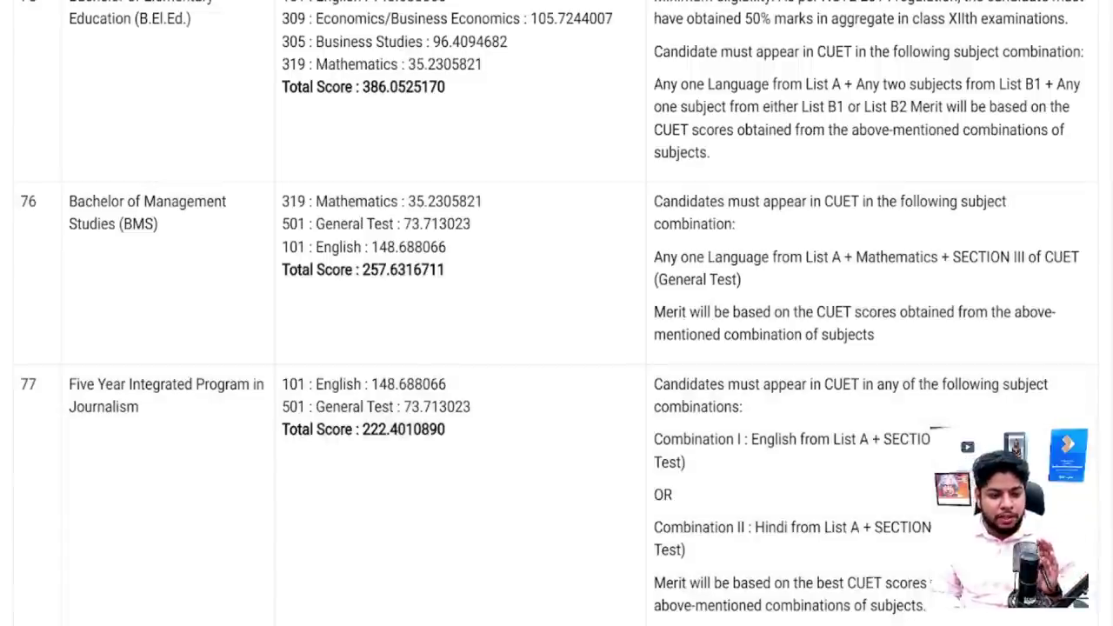
Review the eligibility rules and scores for the earlier programmes, including B.A. Program, B.Com and B.Com (Hons.), back to the score card.
scroll(556, 313, up, 20)
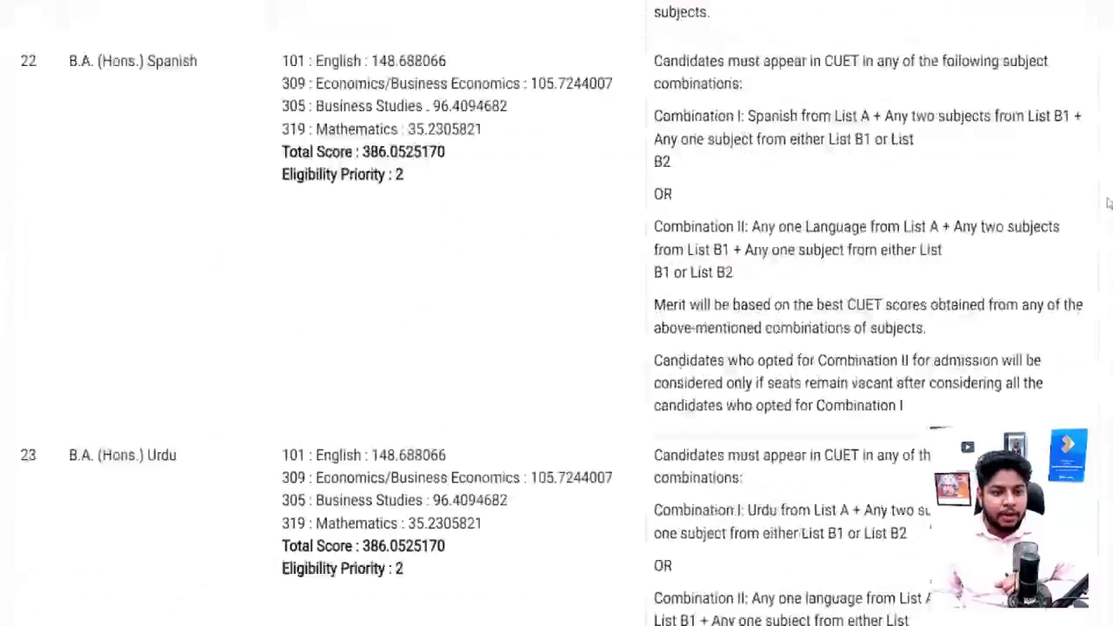
scroll(557, 313, down, 5)
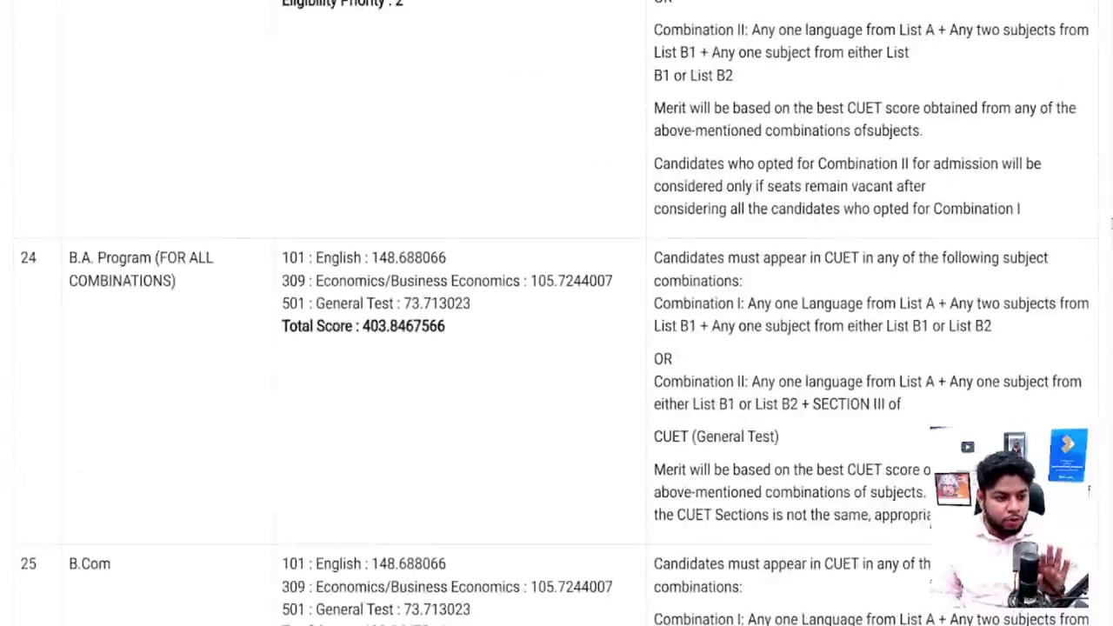
scroll(556, 313, down, 5)
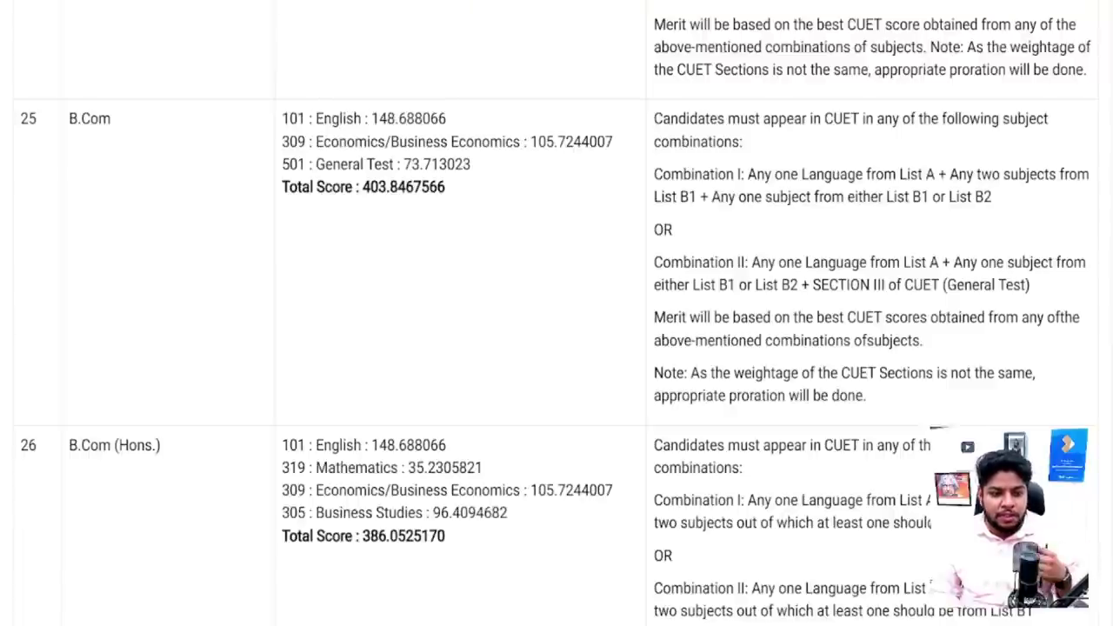
scroll(556, 313, down, 5)
scroll(557, 313, up, 15)
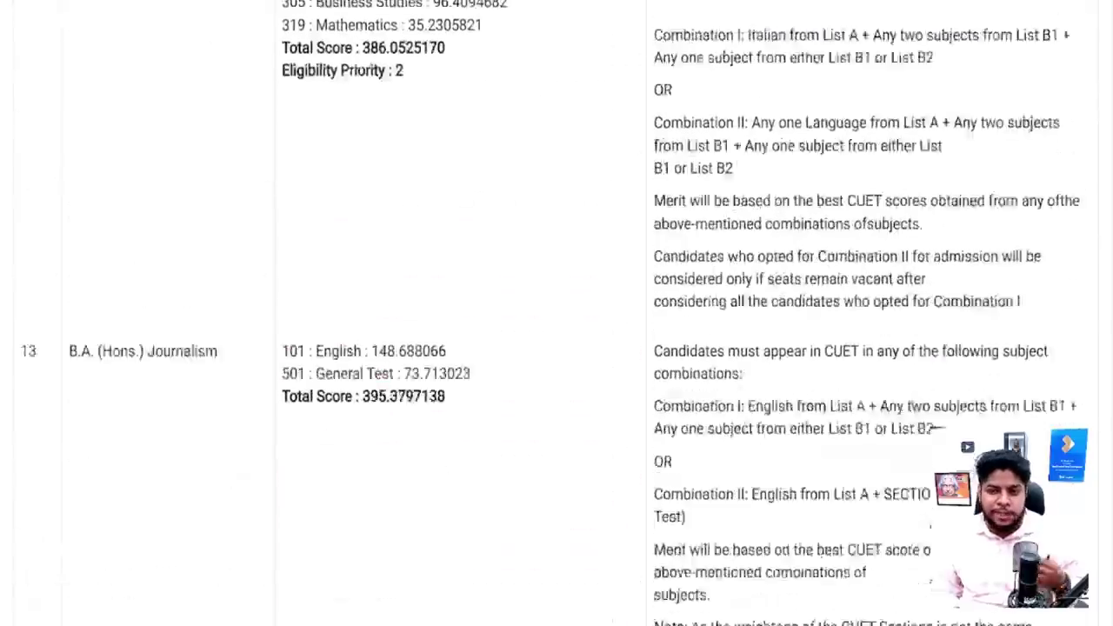
scroll(886, 210, up, 12)
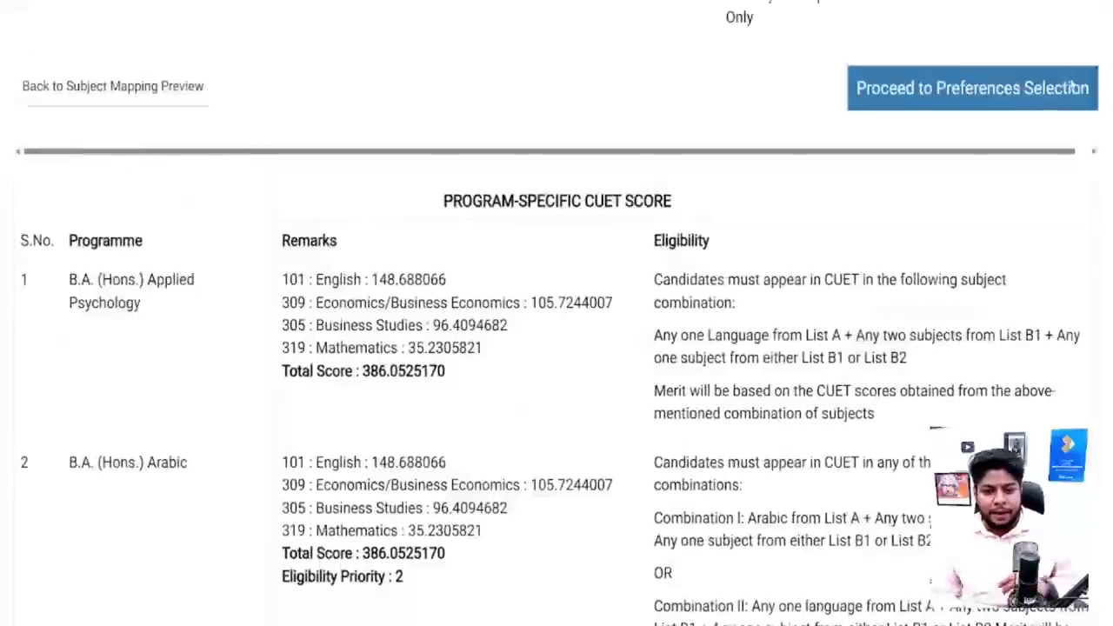
scroll(885, 210, up, 5)
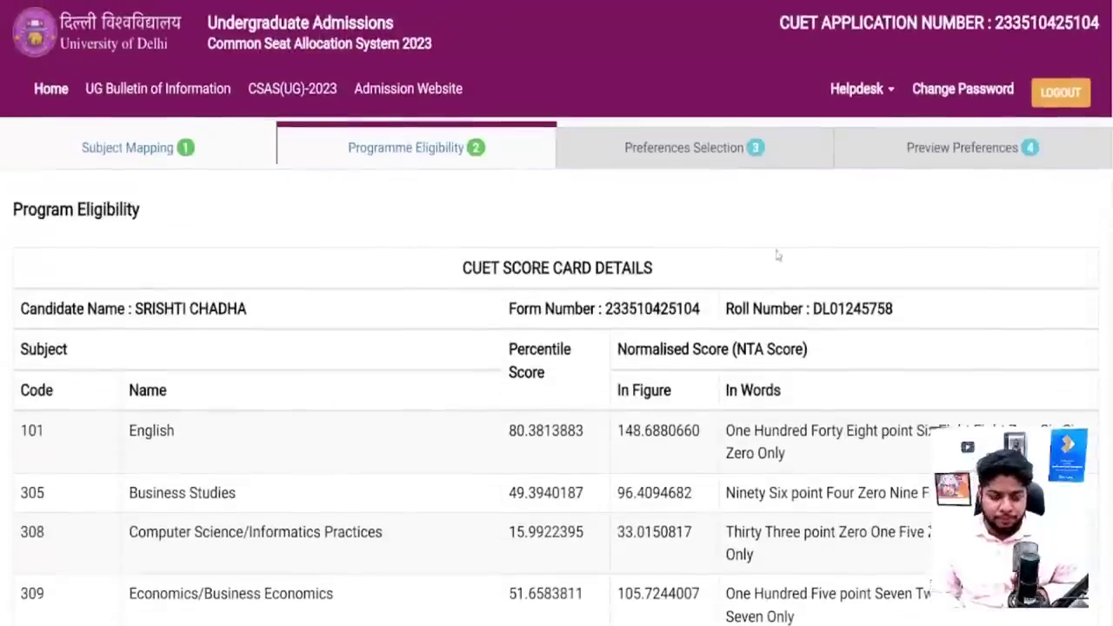
Open Subject Mapping and compare the class XII subject marks with the subjects mapped to the CUET test papers.
click(150, 157)
scroll(490, 246, down, 5)
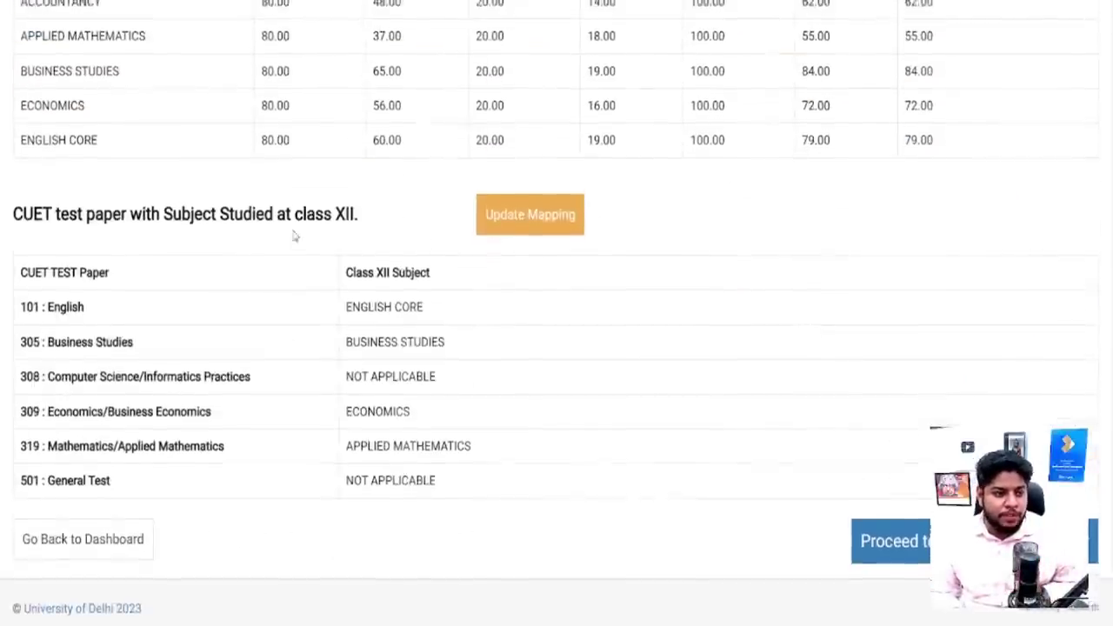
scroll(137, 218, up, 3)
scroll(207, 251, down, 3)
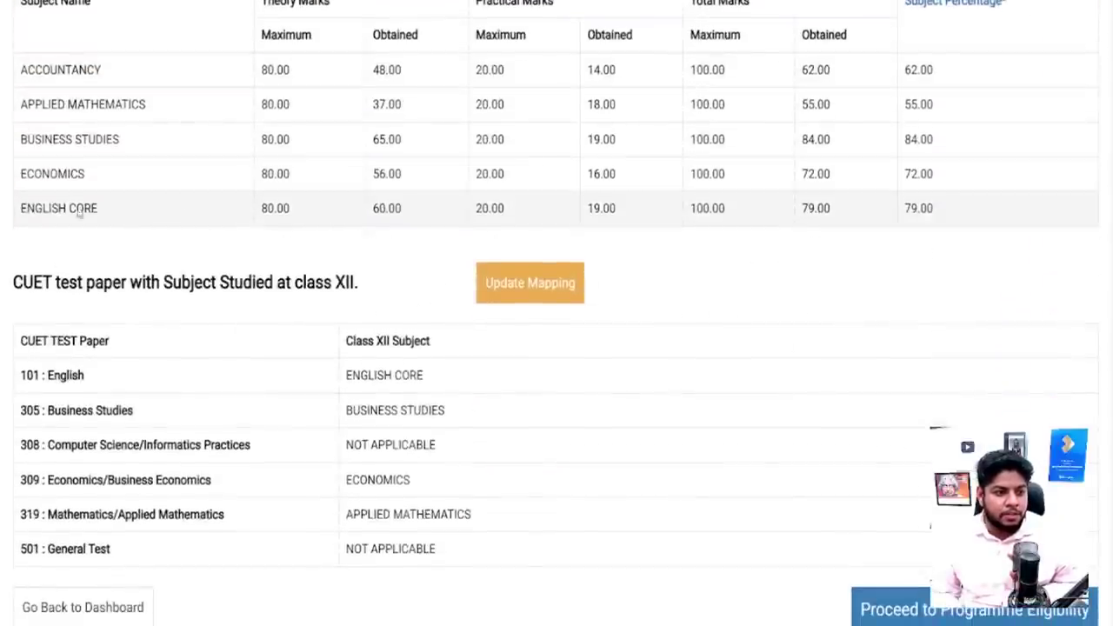
scroll(182, 261, down, 1)
scroll(202, 305, down, 1)
scroll(201, 304, up, 2)
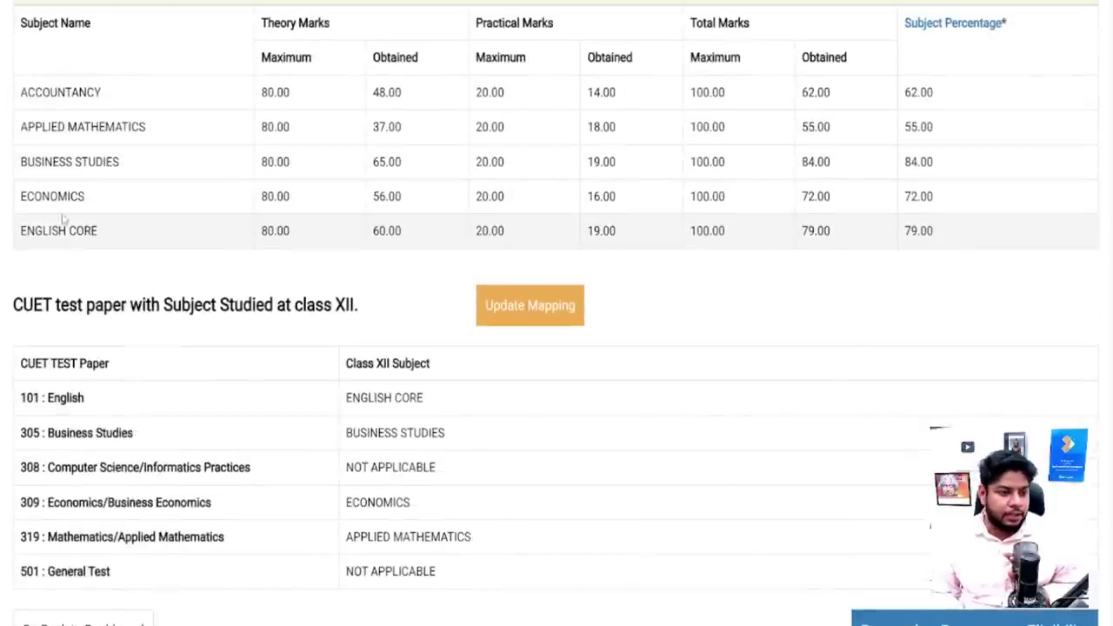
scroll(418, 278, down, 2)
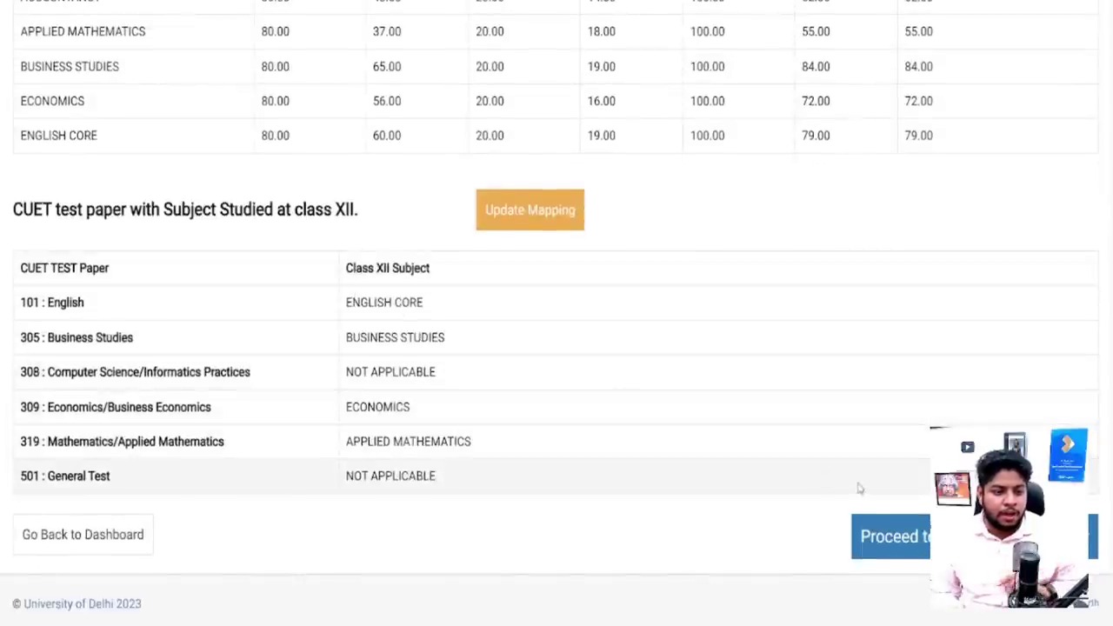
Proceed from Subject Mapping through Programme Eligibility to Preferences Selection.
click(878, 536)
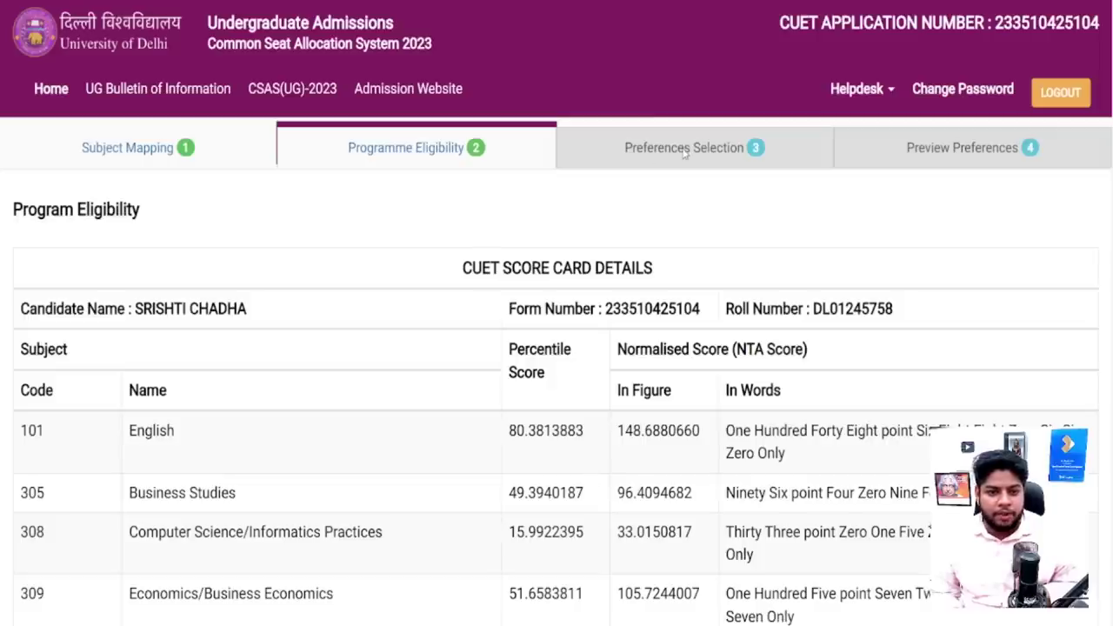
scroll(690, 179, down, 10)
scroll(948, 125, up, 3)
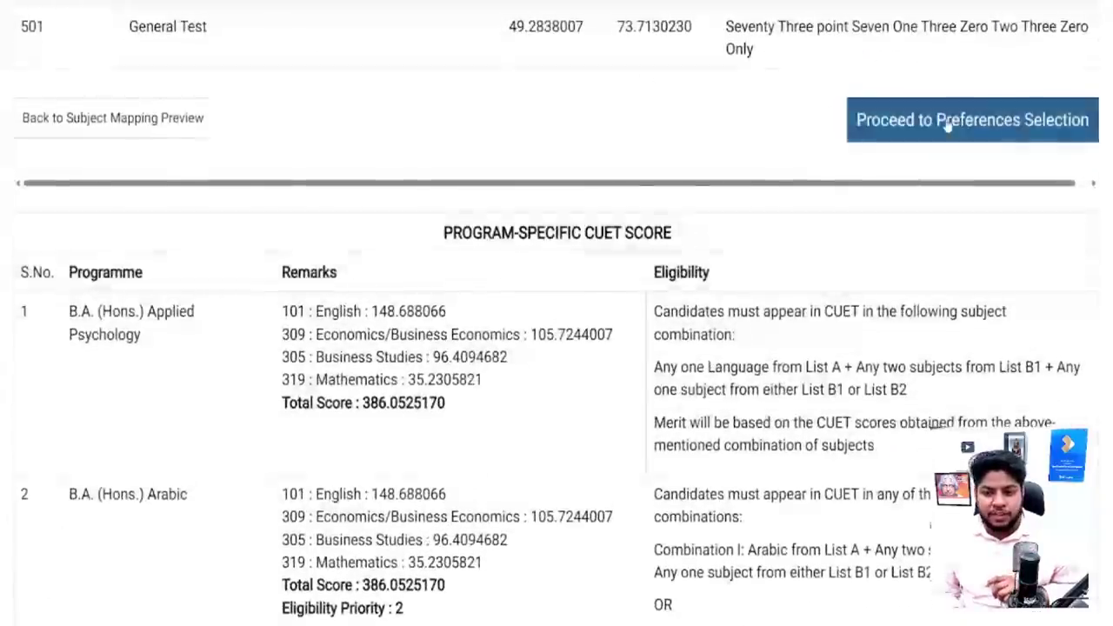
click(947, 125)
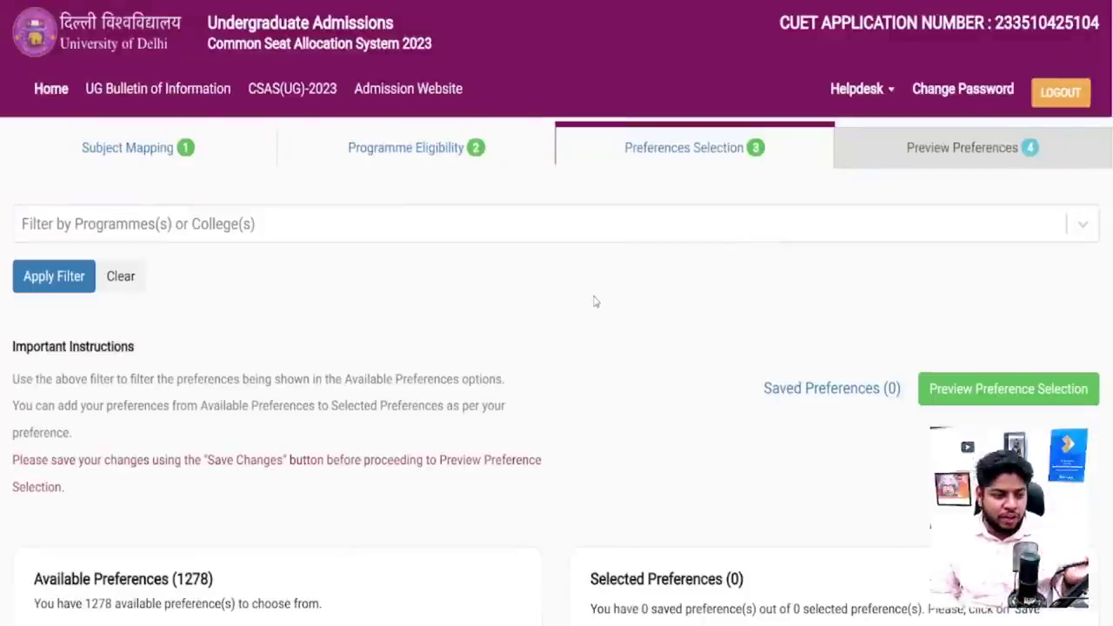
Examine the Preferences Selection page, including its instructions, the available preferences with their add actions, and the selected preferences area.
scroll(304, 282, down, 1)
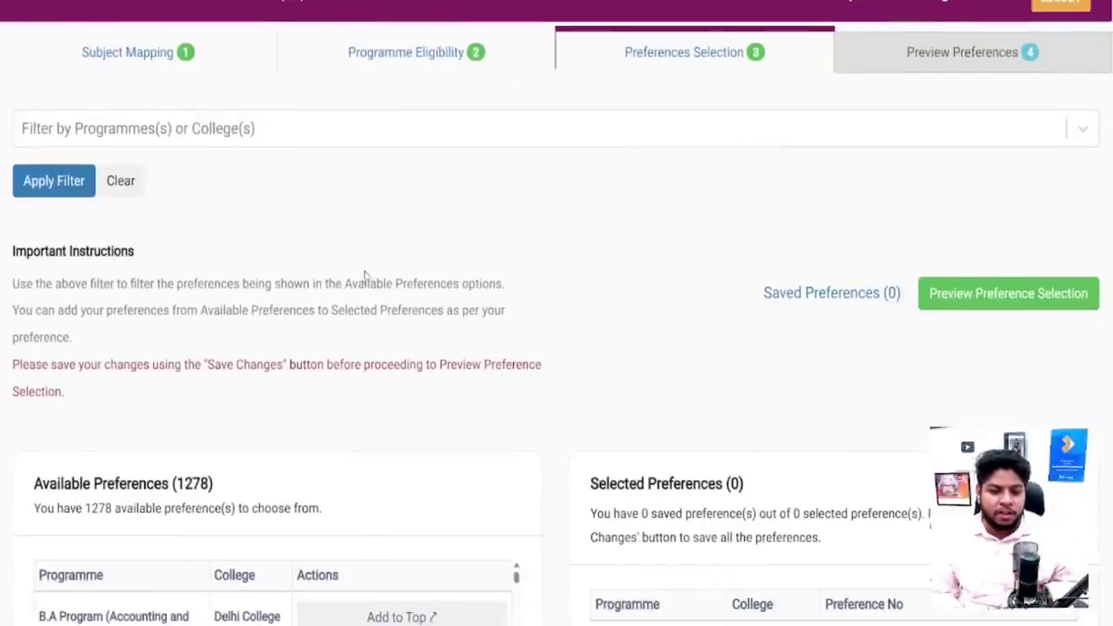
scroll(367, 275, down, 3)
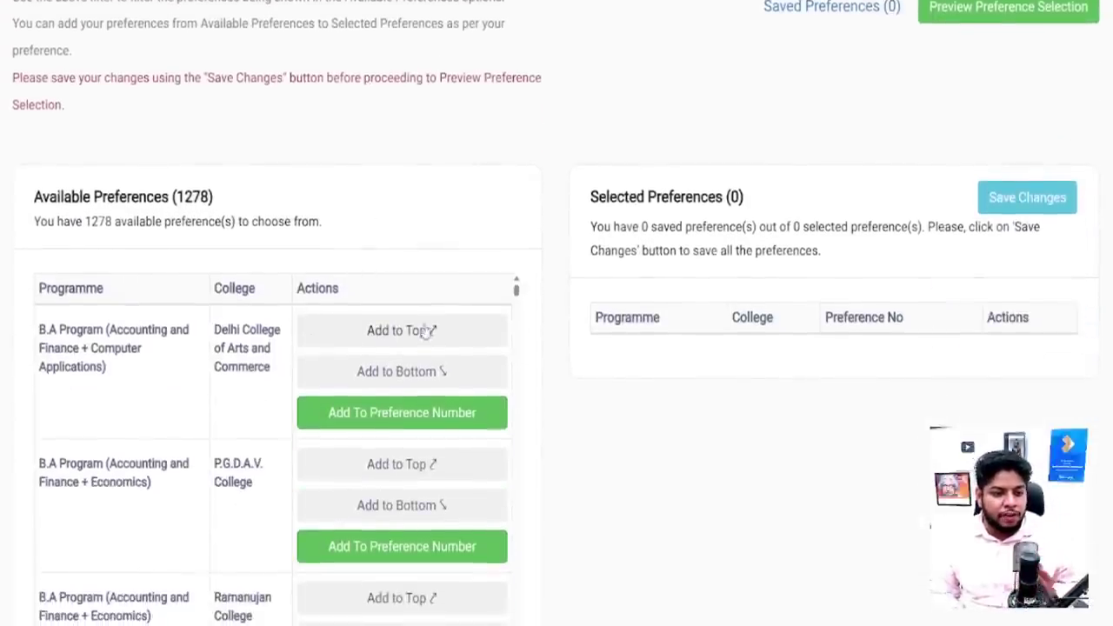
scroll(616, 273, down, 1)
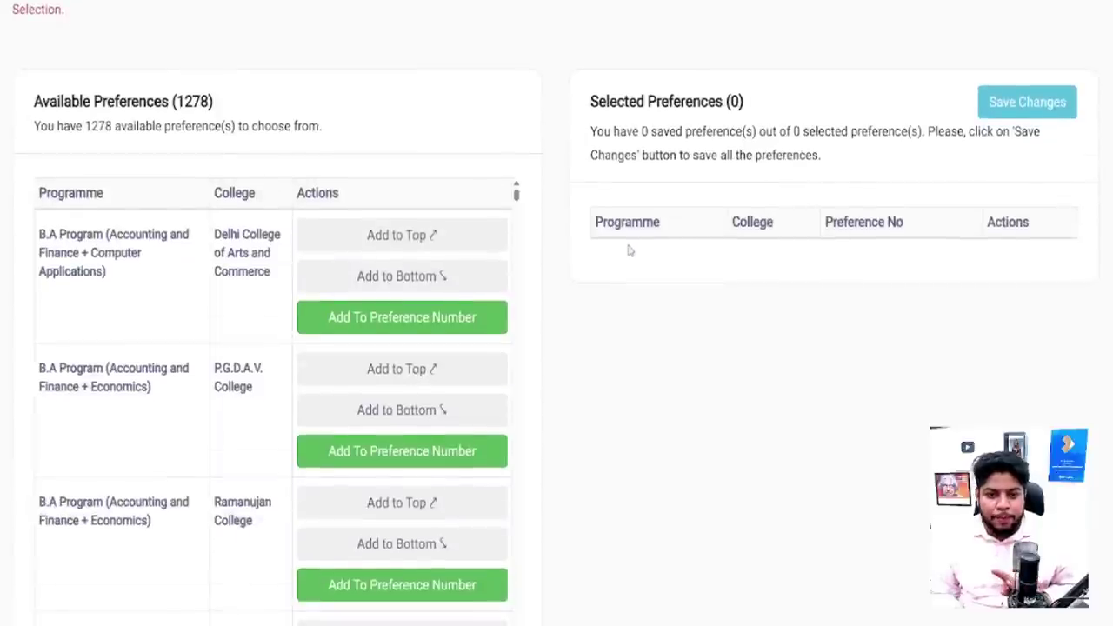
scroll(628, 249, down, 1)
scroll(627, 250, up, 1)
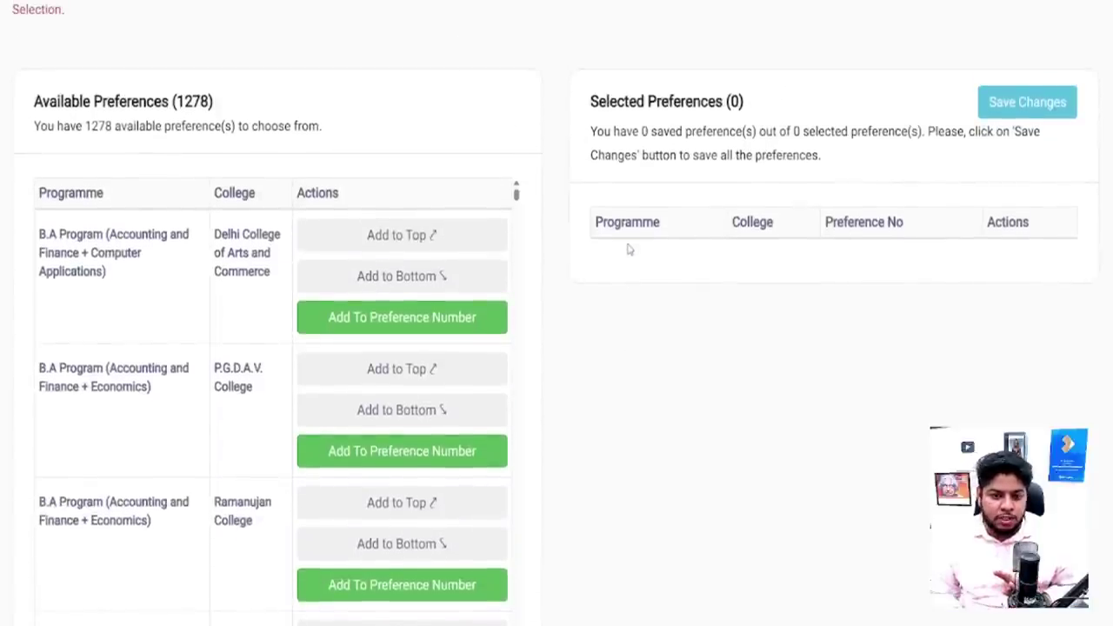
scroll(629, 250, up, 4)
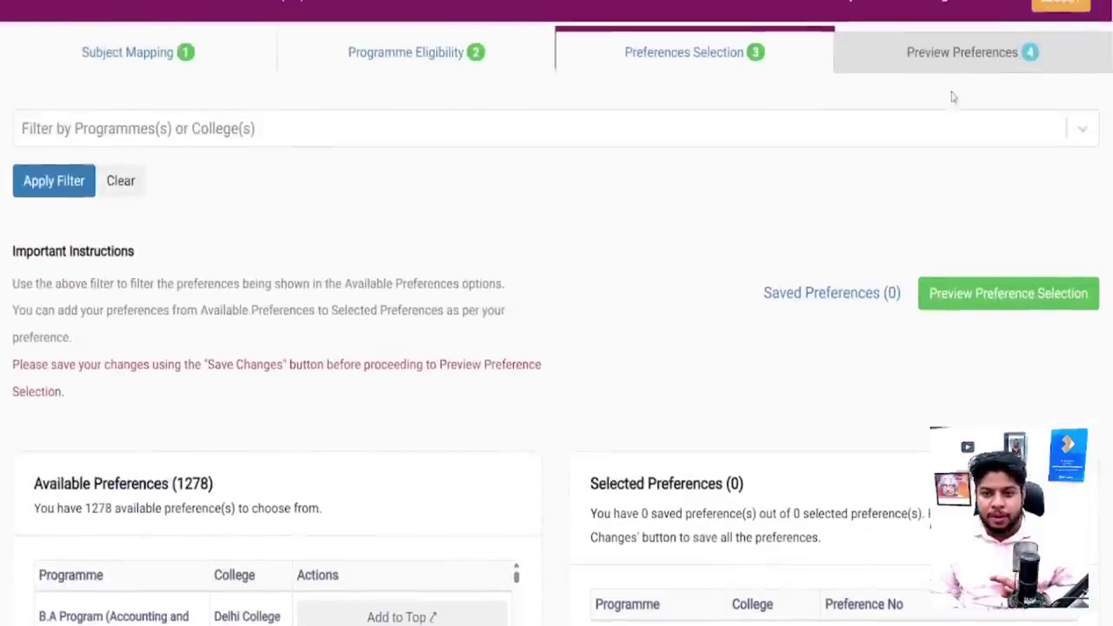
scroll(906, 86, down, 4)
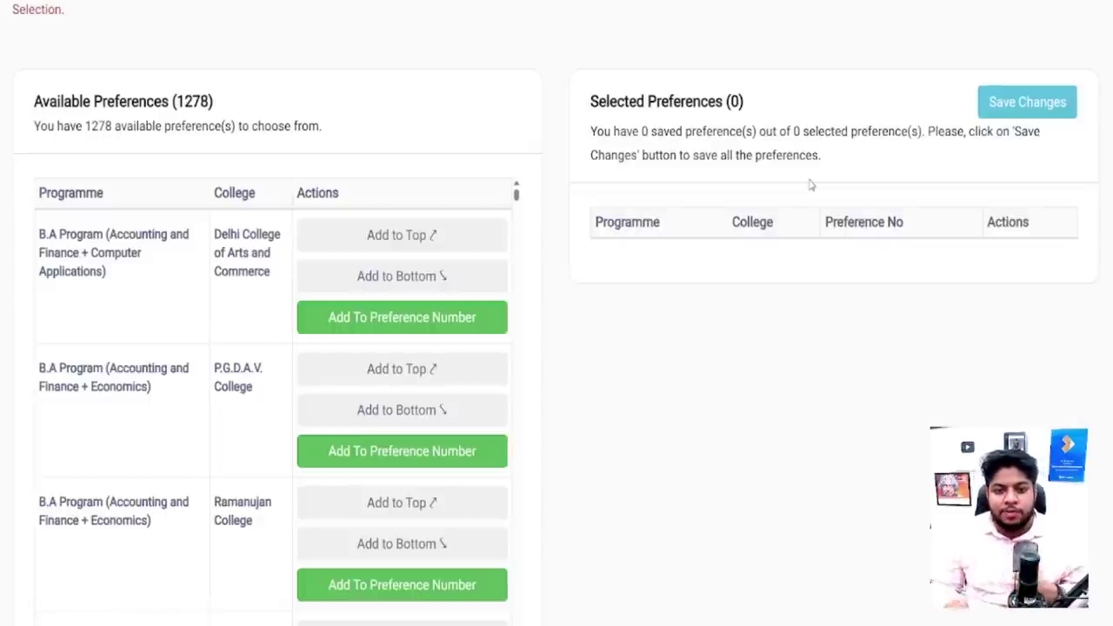
scroll(447, 222, up, 1)
scroll(448, 222, up, 1)
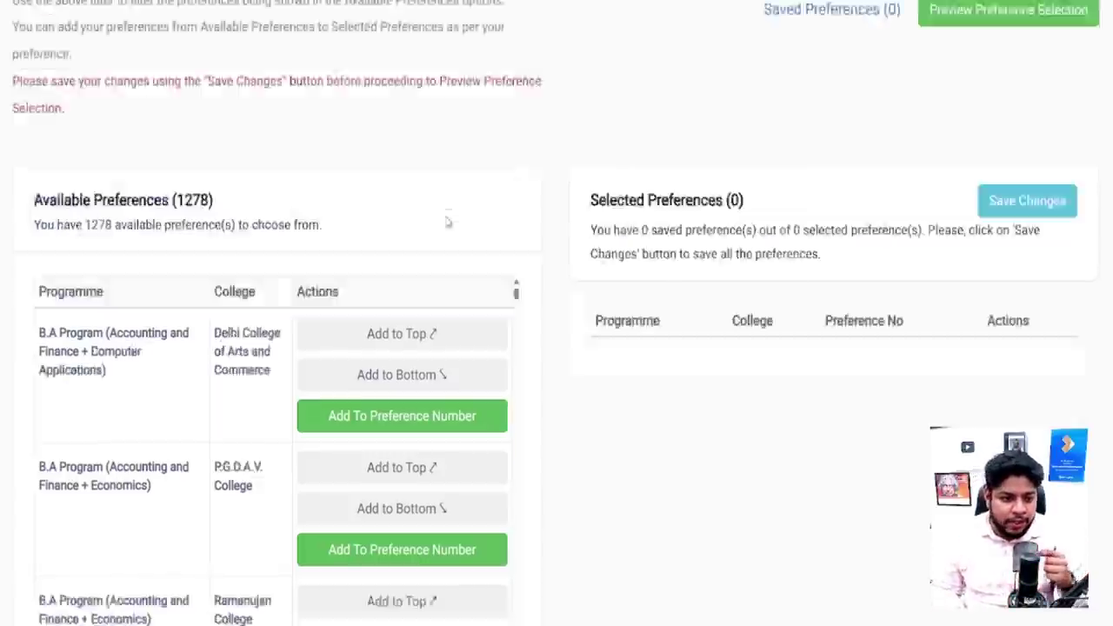
scroll(449, 253, down, 3)
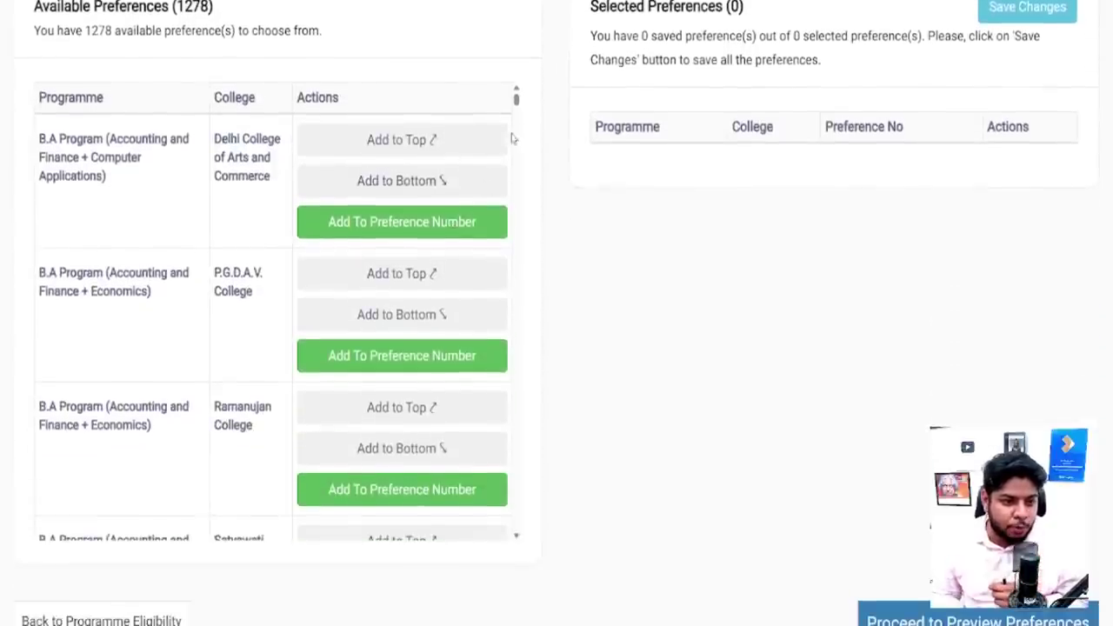
Browse the available programme and college combinations to the far end of the list.
drag(517, 99, 514, 566)
scroll(304, 437, down, 3)
scroll(324, 435, up, 2)
scroll(324, 435, down, 10)
scroll(273, 229, up, 2)
scroll(557, 313, up, 5)
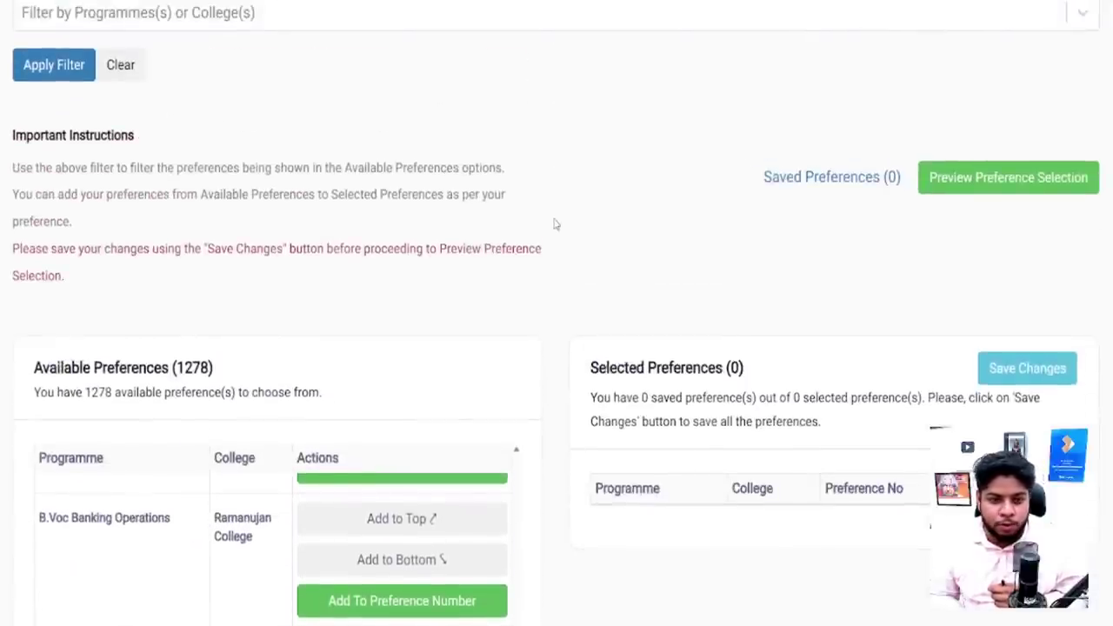
scroll(547, 225, up, 3)
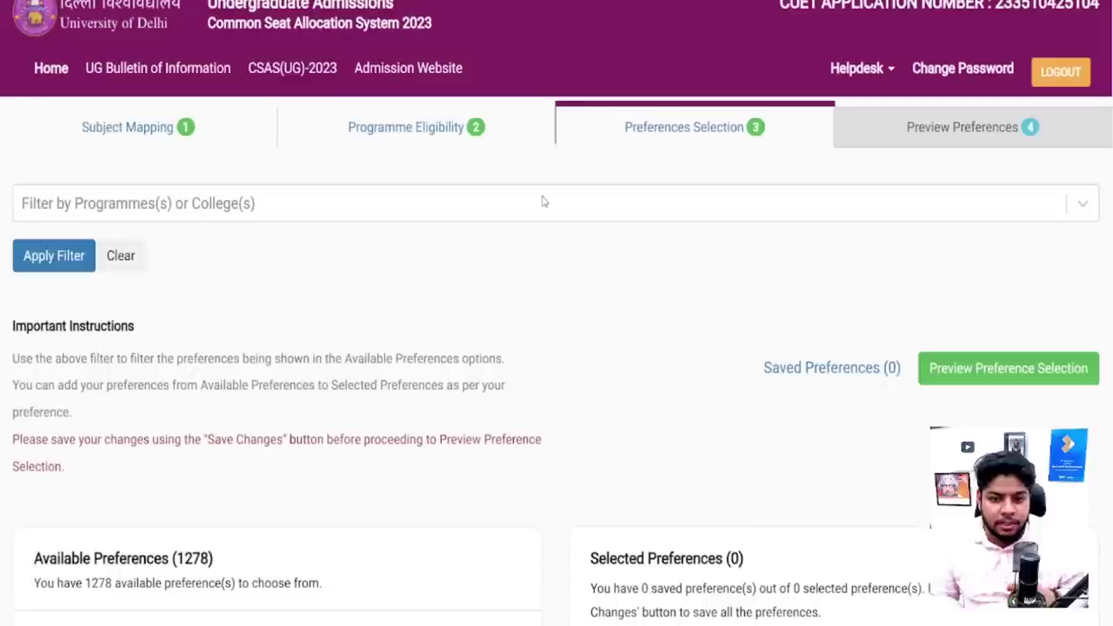
Choose B.Com (Hons.), B.Com, B.A. (Hons.) English and Bachelor of Management Studies (BMS) as filter programmes for the available preferences.
click(165, 216)
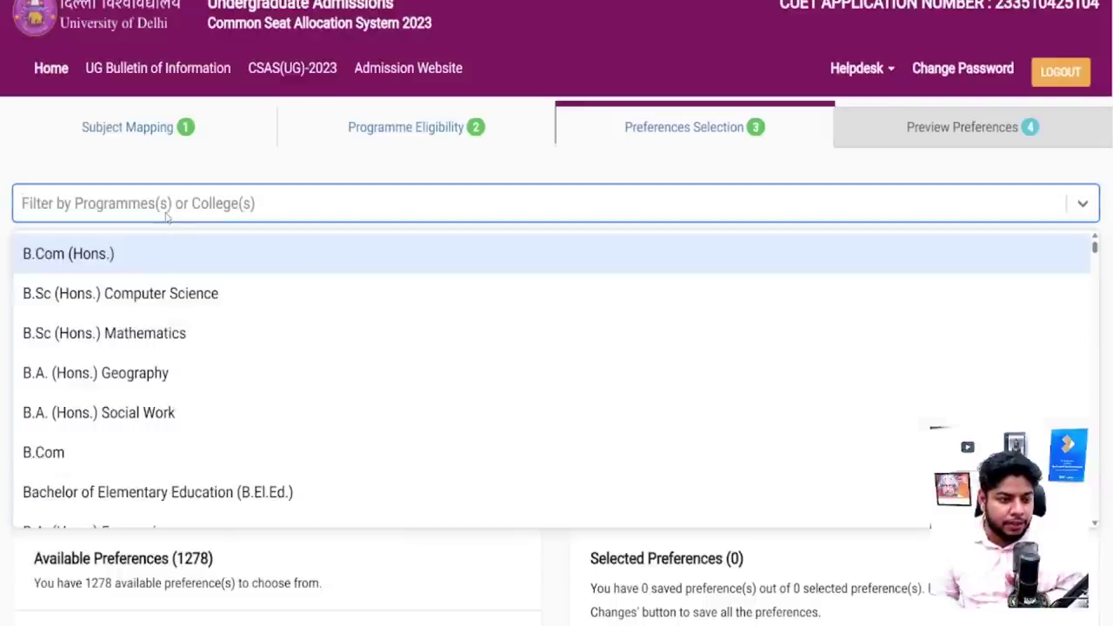
click(131, 263)
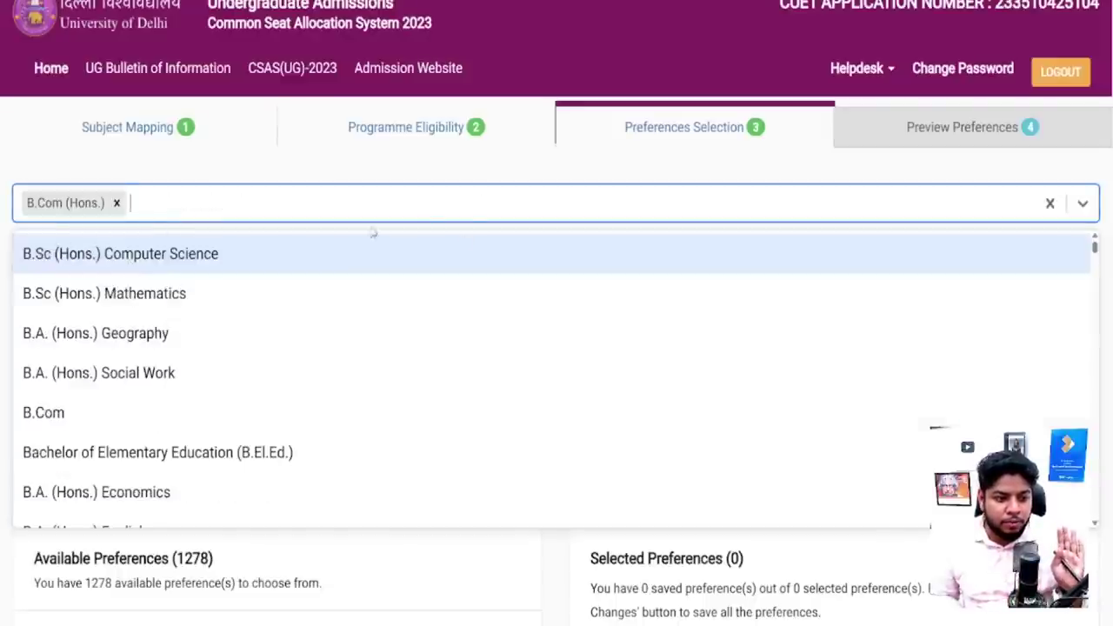
click(149, 414)
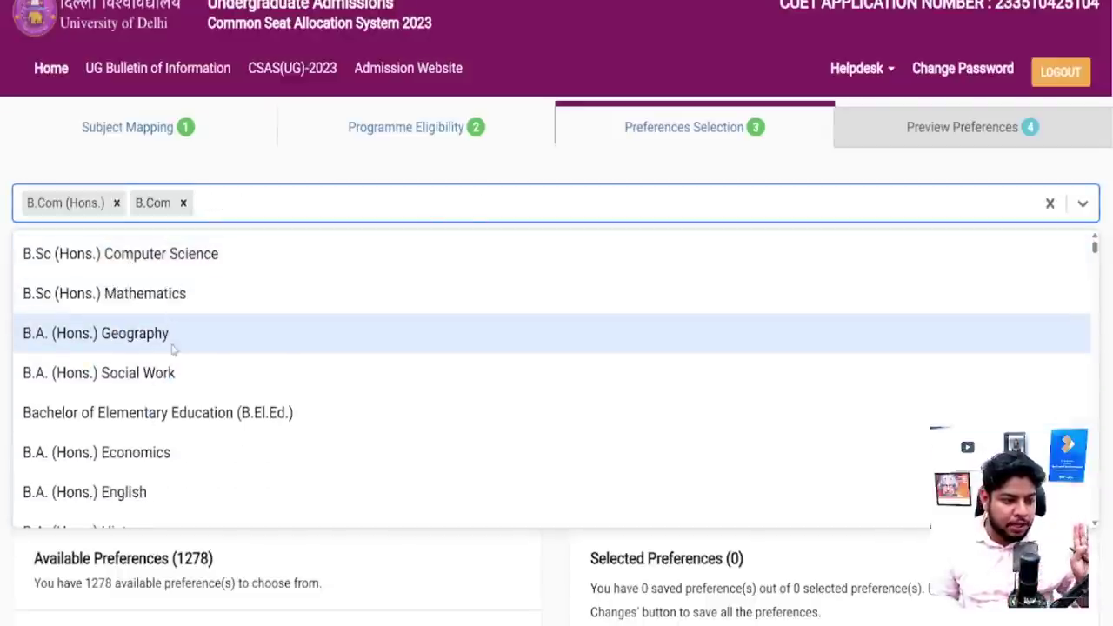
scroll(378, 322, down, 2)
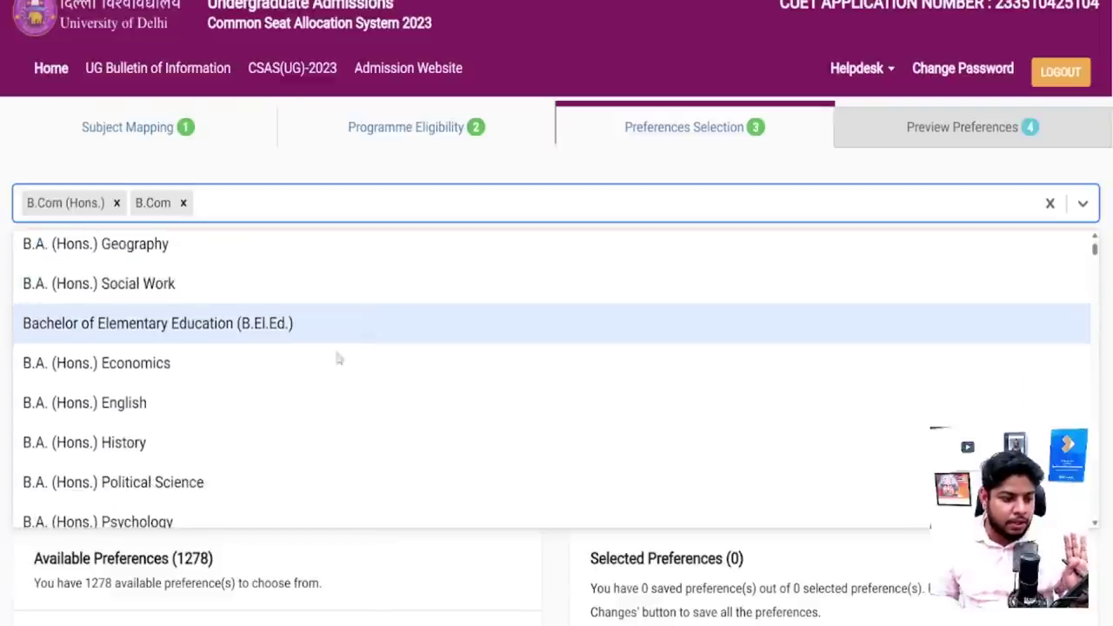
click(219, 401)
scroll(249, 365, down, 2)
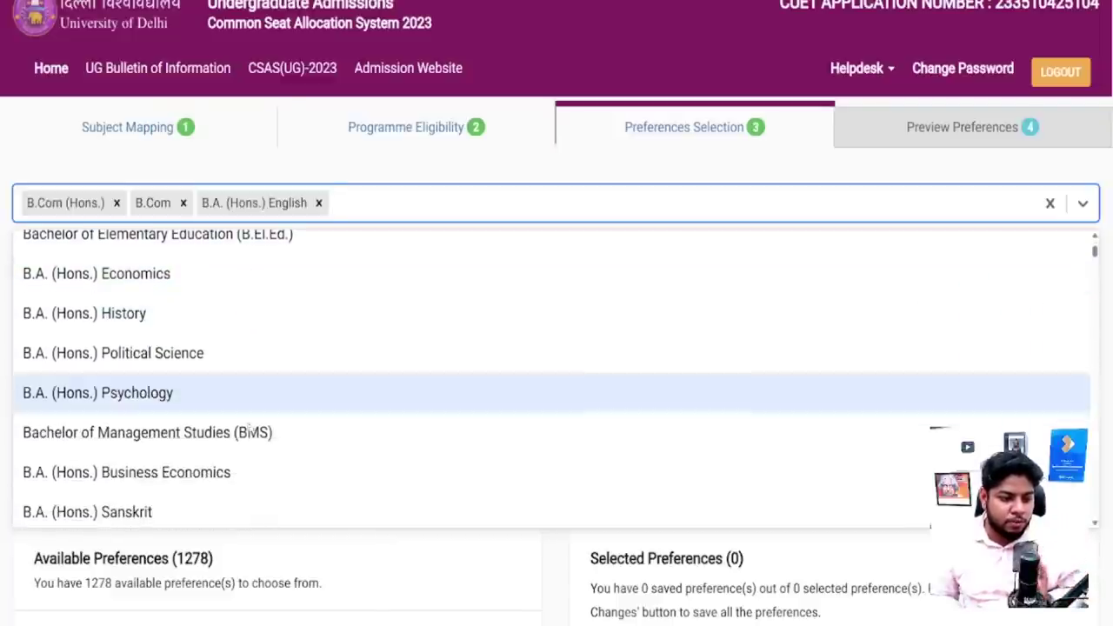
click(261, 439)
click(1026, 167)
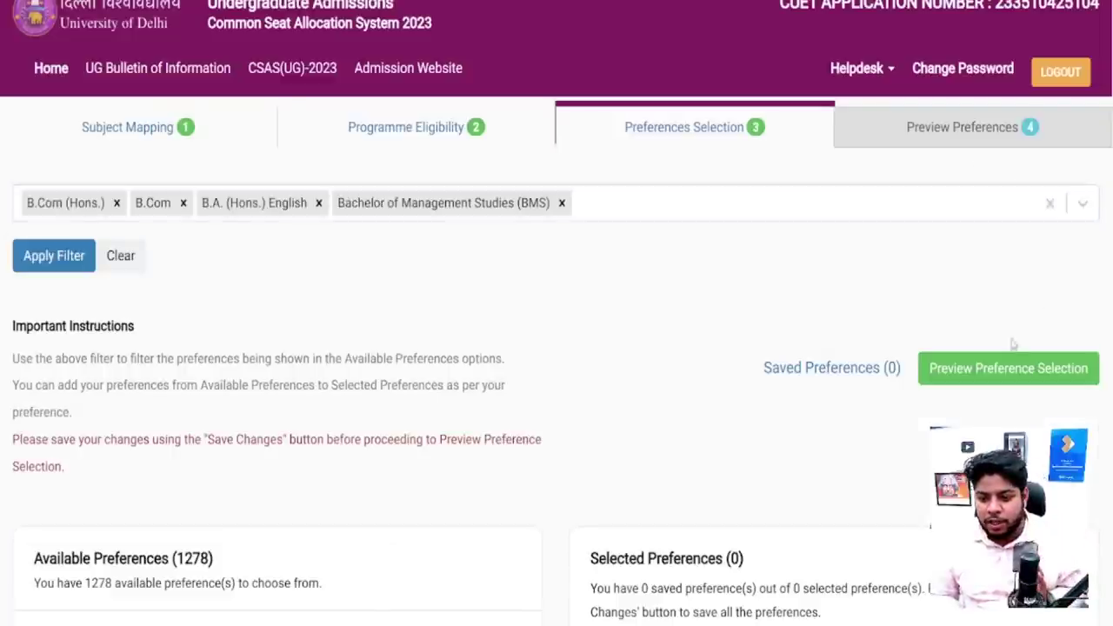
scroll(564, 313, down, 4)
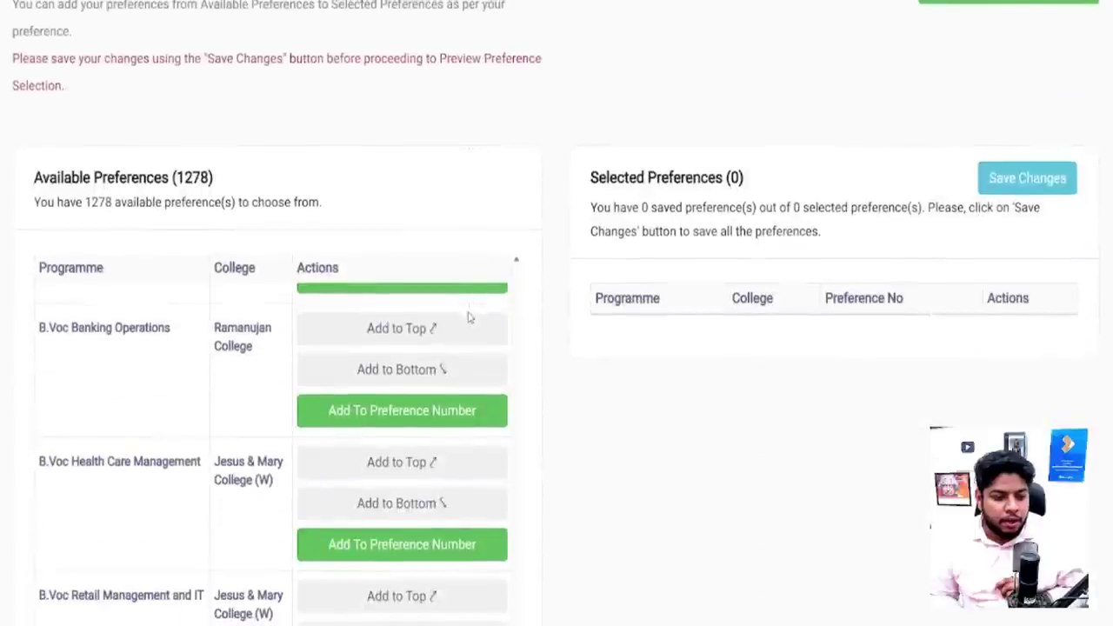
Apply the four-programme filter to the available preferences and bring up the filtered list.
scroll(290, 337, down, 2)
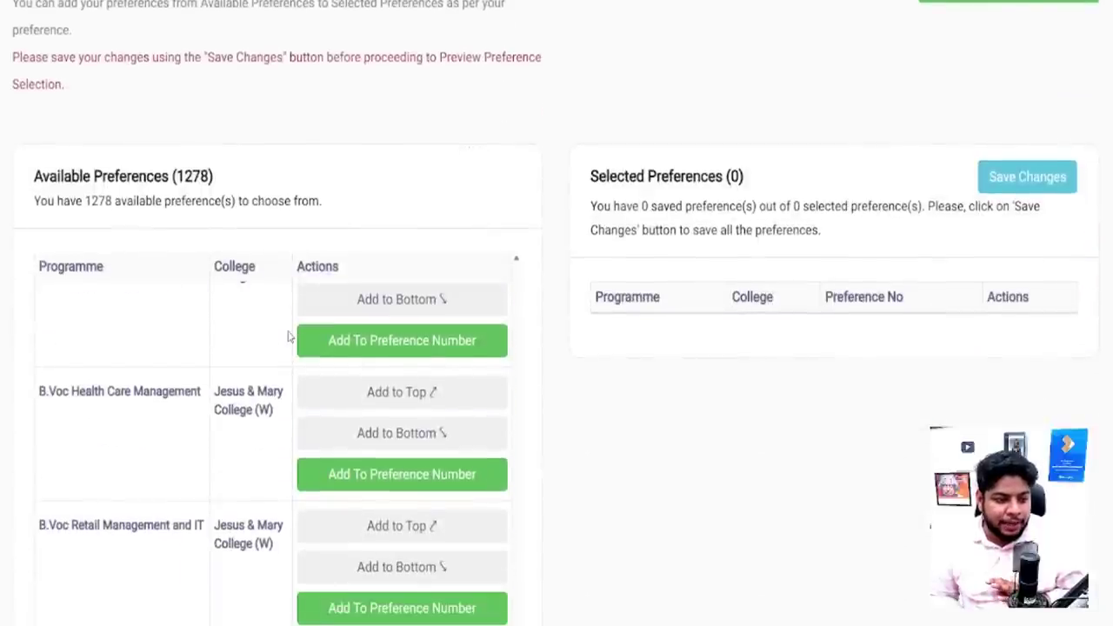
scroll(289, 337, up, 6)
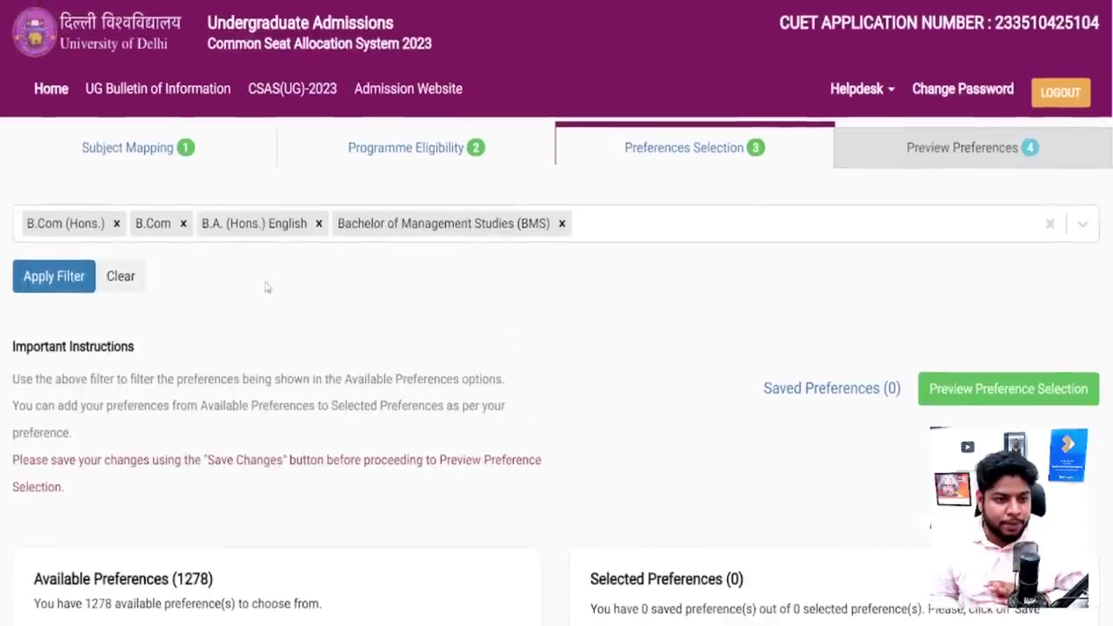
click(53, 277)
scroll(441, 266, down, 5)
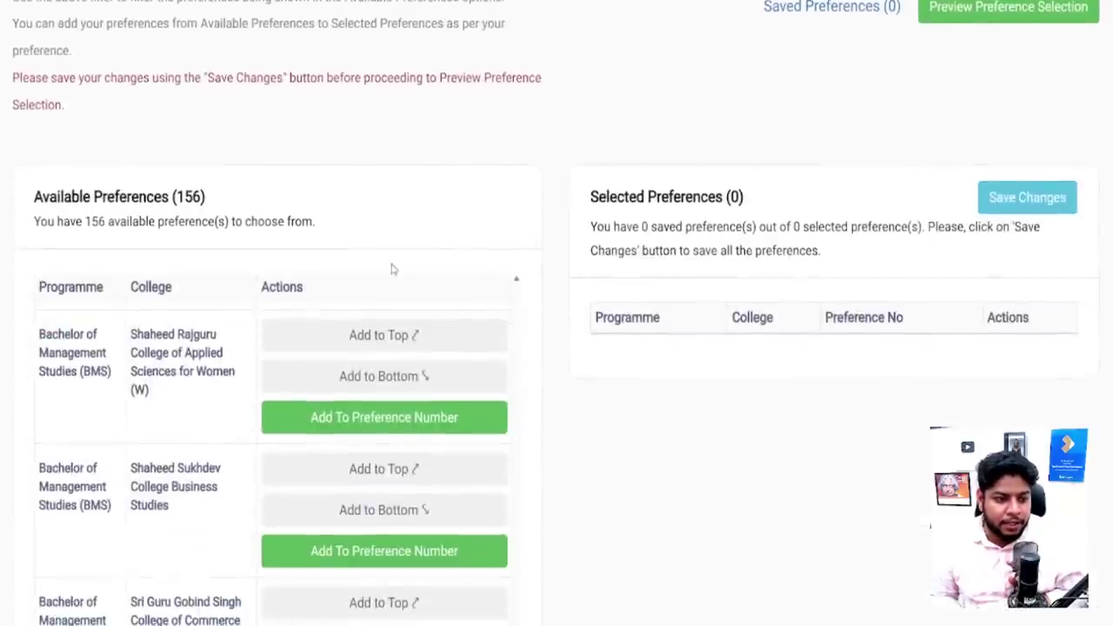
Browse the filtered programme and college combinations from the Bachelor of Management Studies entries back to the B.A. (Hons.) English entries.
scroll(396, 267, up, 2)
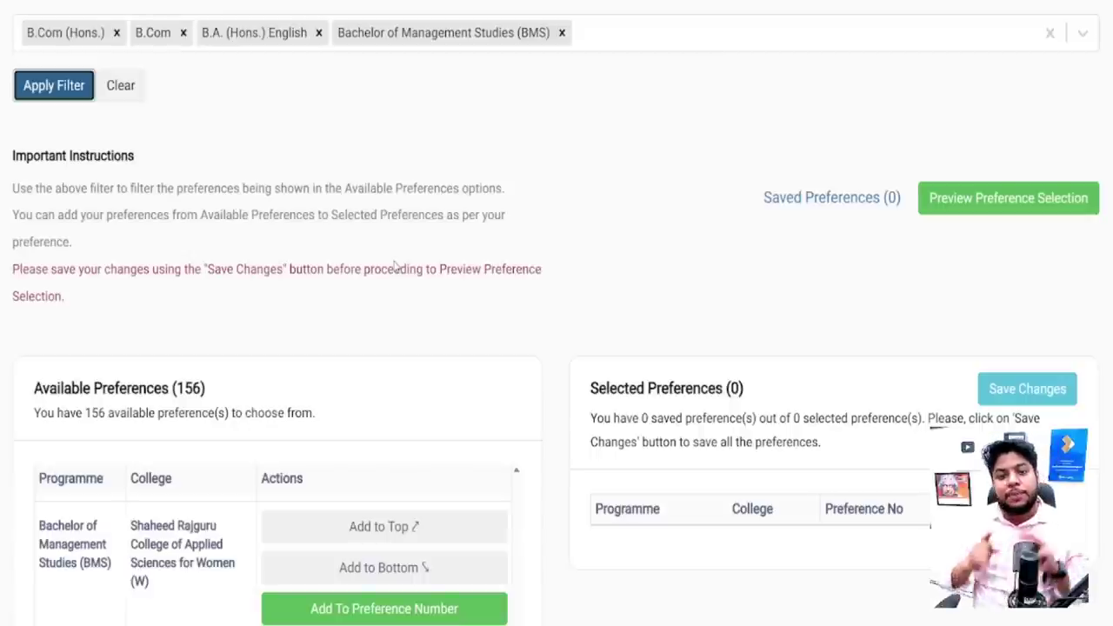
scroll(411, 286, down, 3)
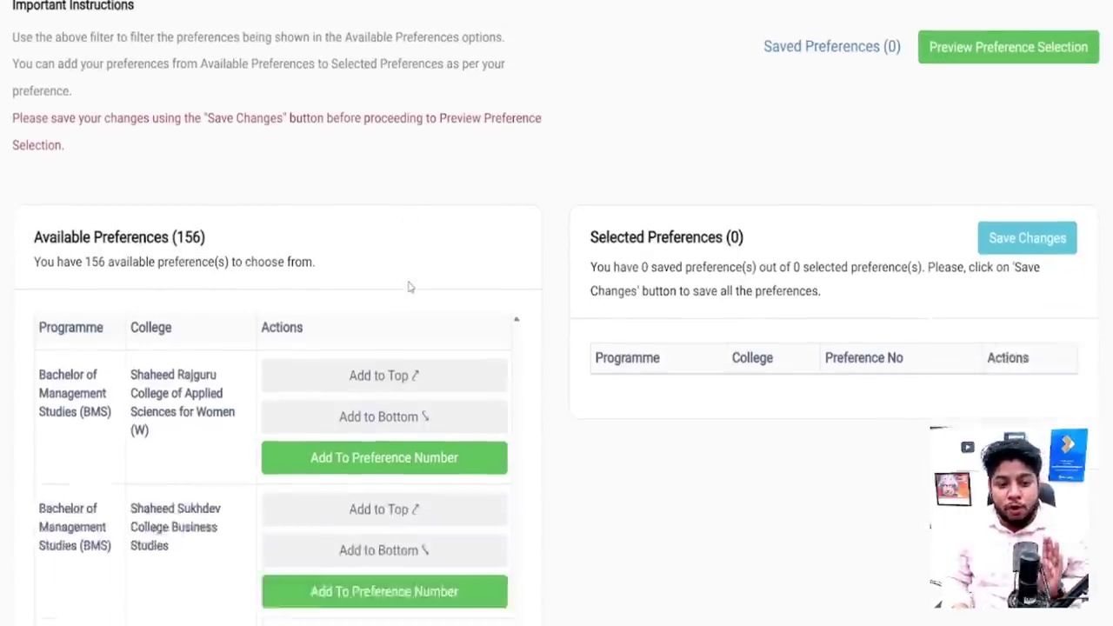
scroll(479, 269, down, 2)
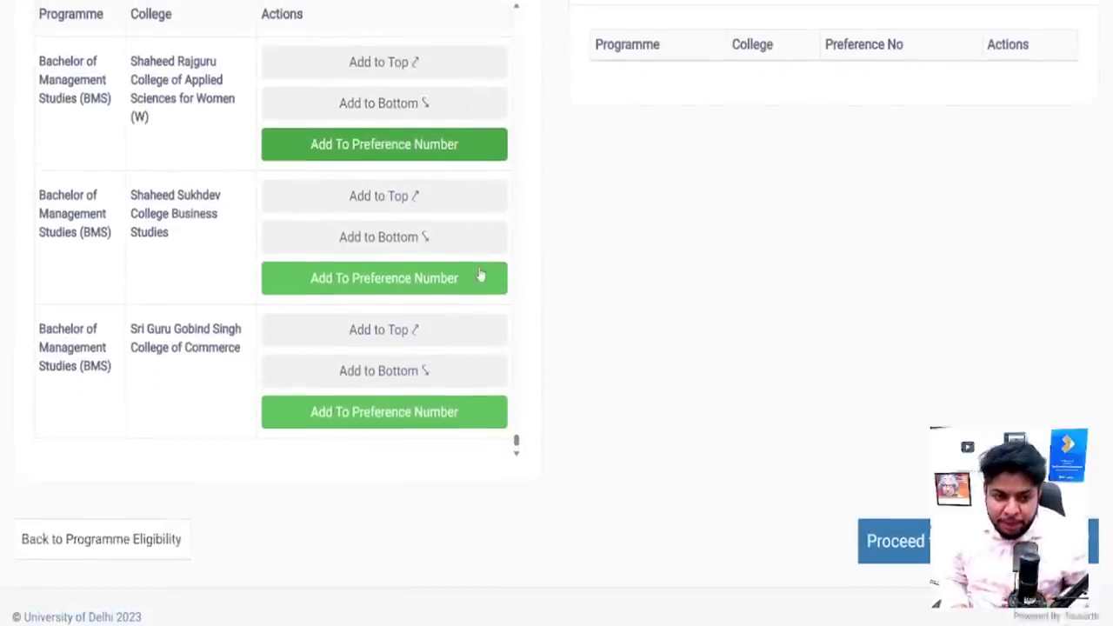
scroll(477, 266, up, 1)
scroll(476, 266, up, 2)
drag(516, 410, 522, 117)
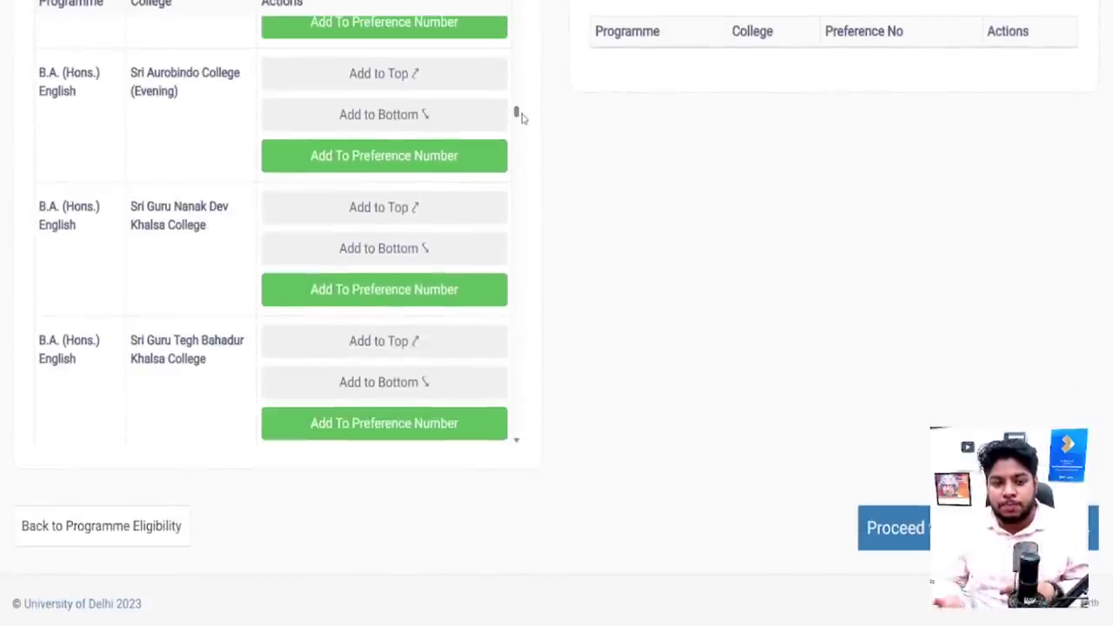
scroll(522, 117, up, 5)
scroll(496, 415, down, 4)
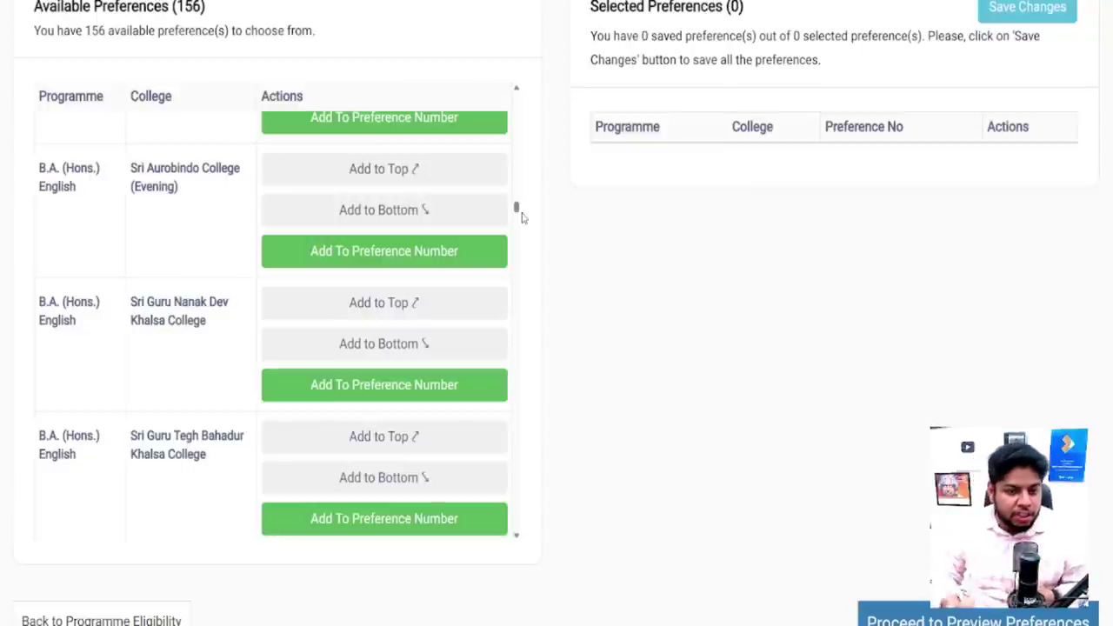
scroll(522, 218, up, 4)
scroll(509, 394, down, 2)
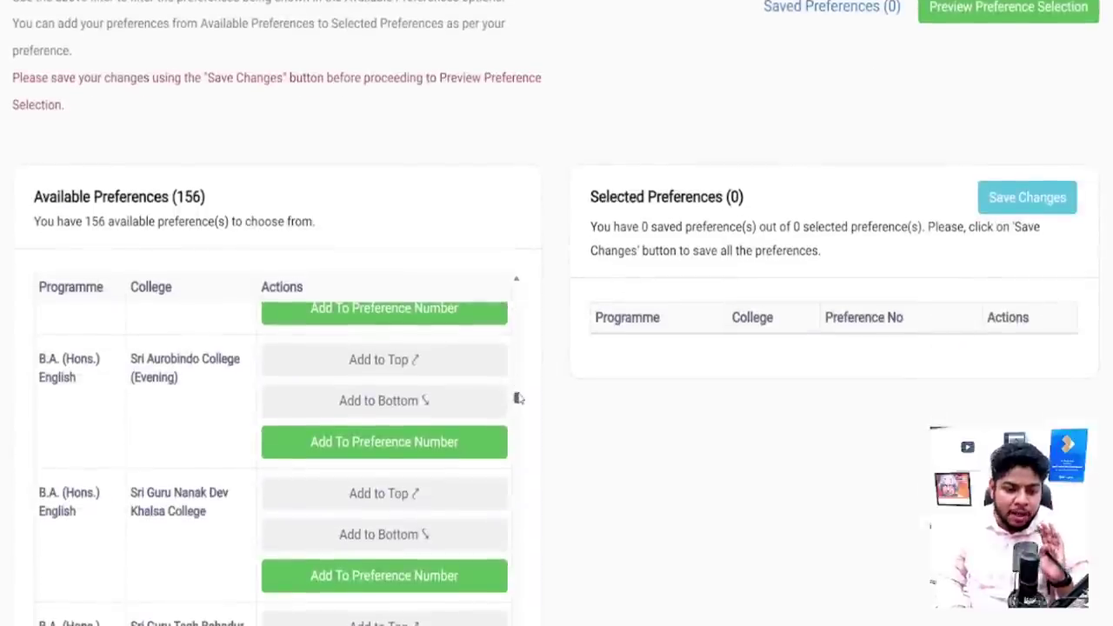
scroll(518, 398, up, 15)
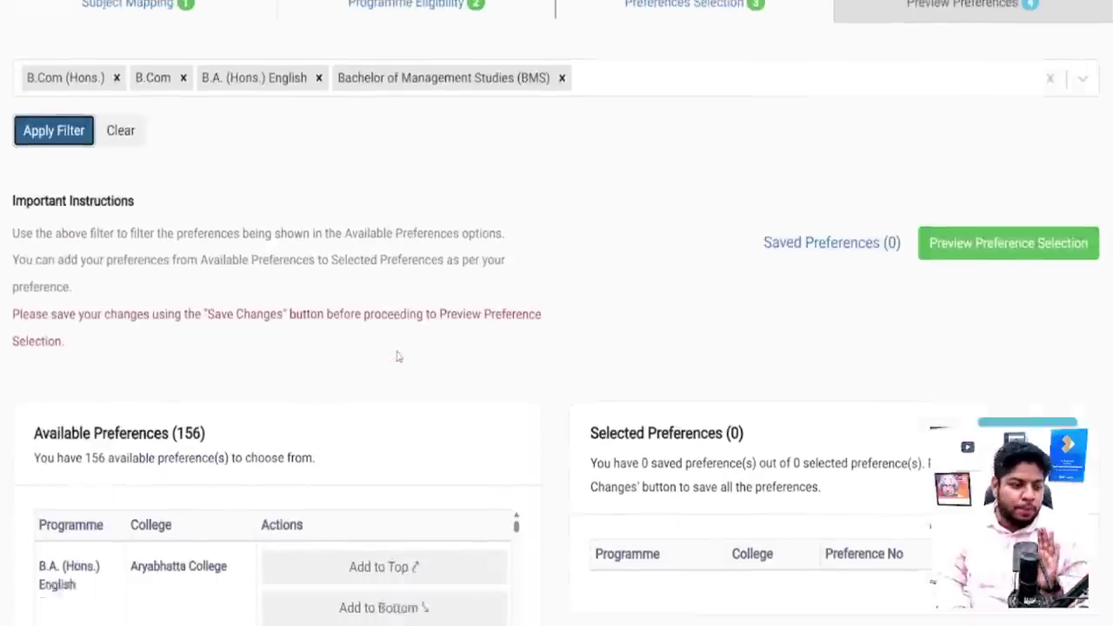
scroll(397, 356, down, 5)
scroll(517, 198, down, 2)
drag(516, 199, 513, 166)
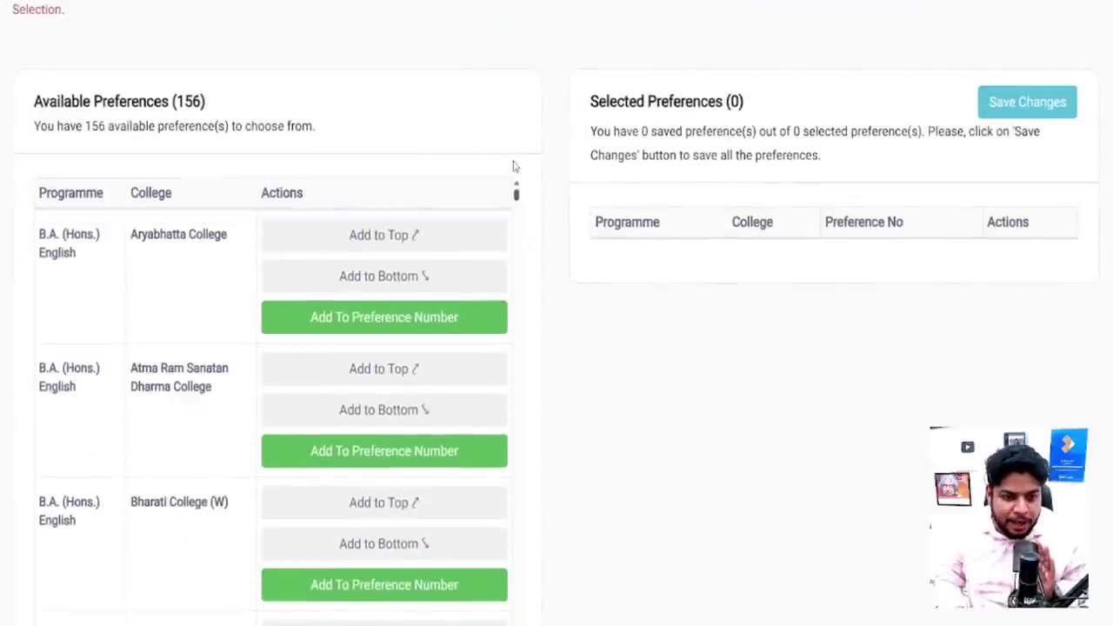
Remove B.A. (Hons.) English, B.Com and Bachelor of Management Studies (BMS) from the programme filter and apply it with only B.Com (Hons.).
scroll(513, 166, up, 6)
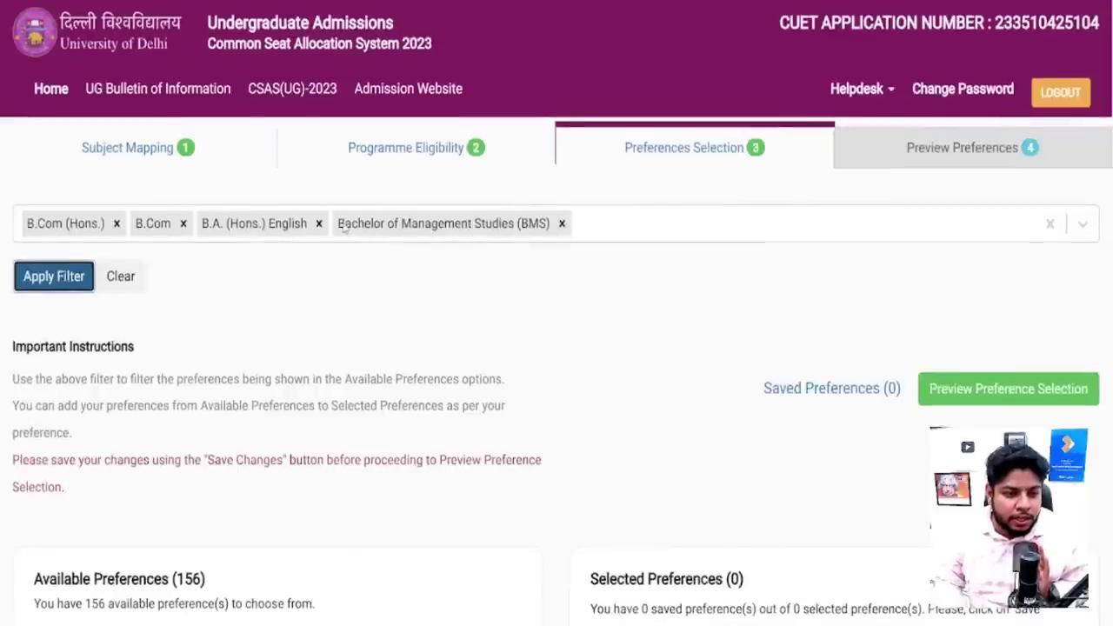
click(318, 224)
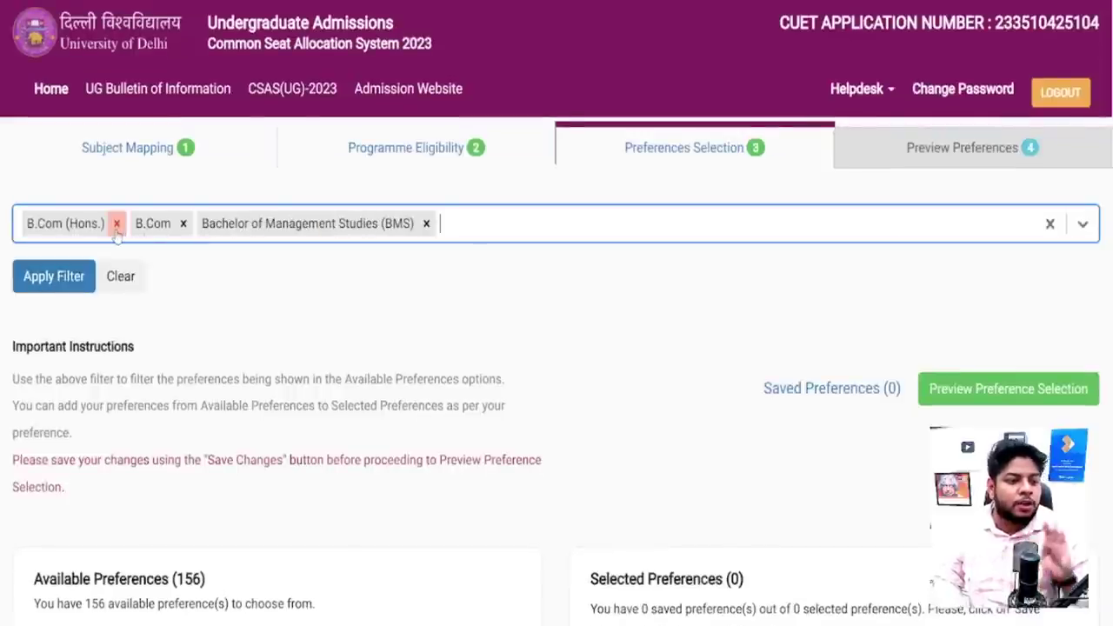
click(182, 223)
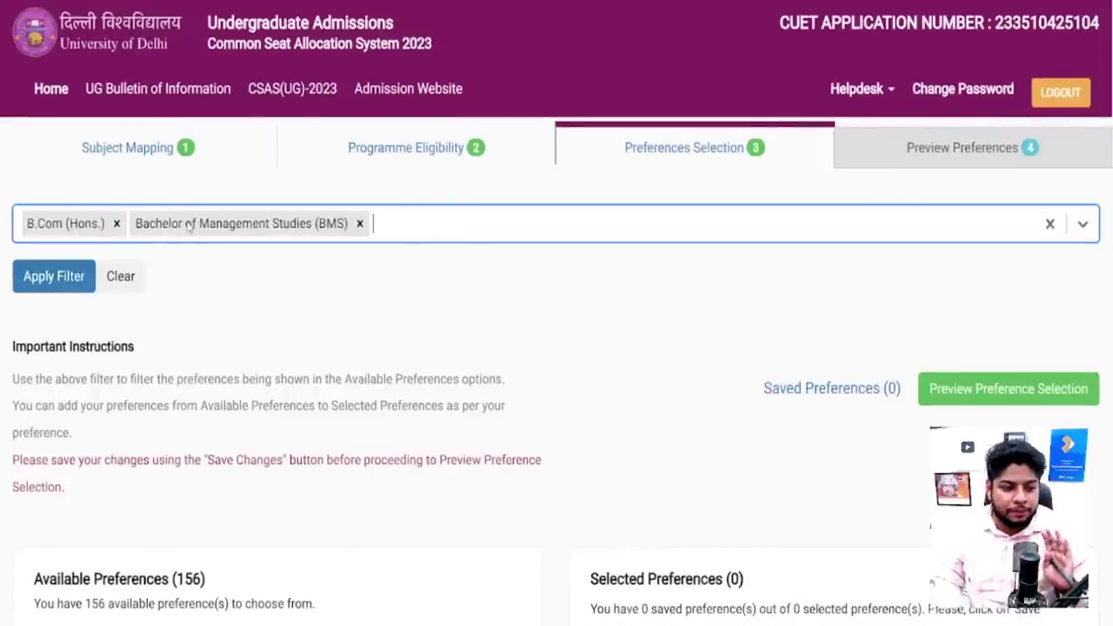
click(359, 224)
click(54, 276)
scroll(452, 211, down, 6)
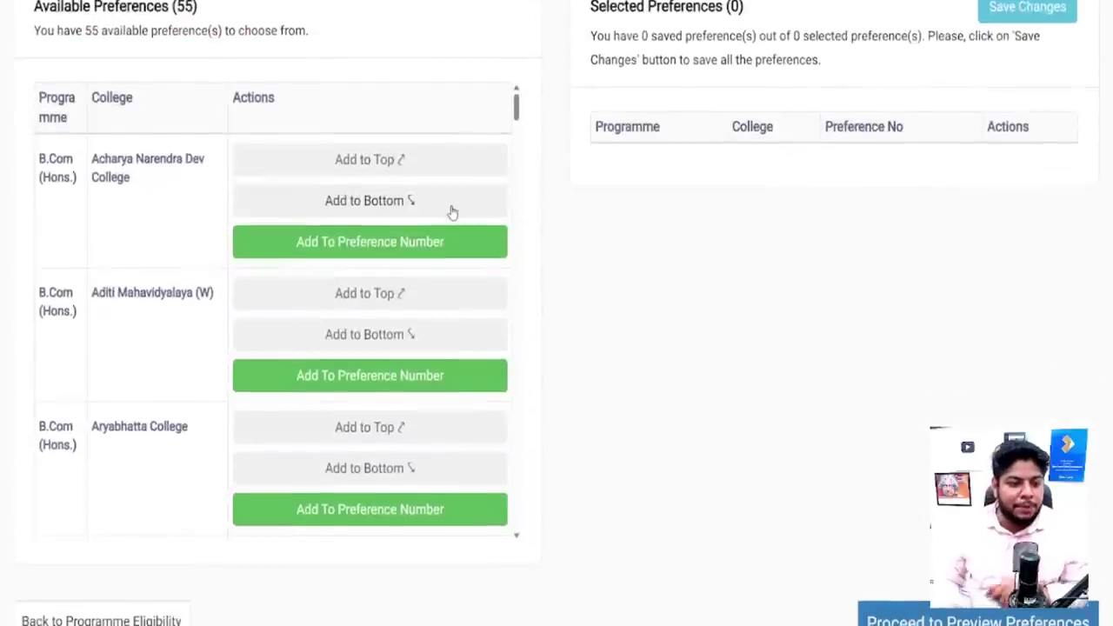
Look through the colleges offering B.Com (Hons.) down to the end of the available preferences list.
scroll(474, 185, down, 7)
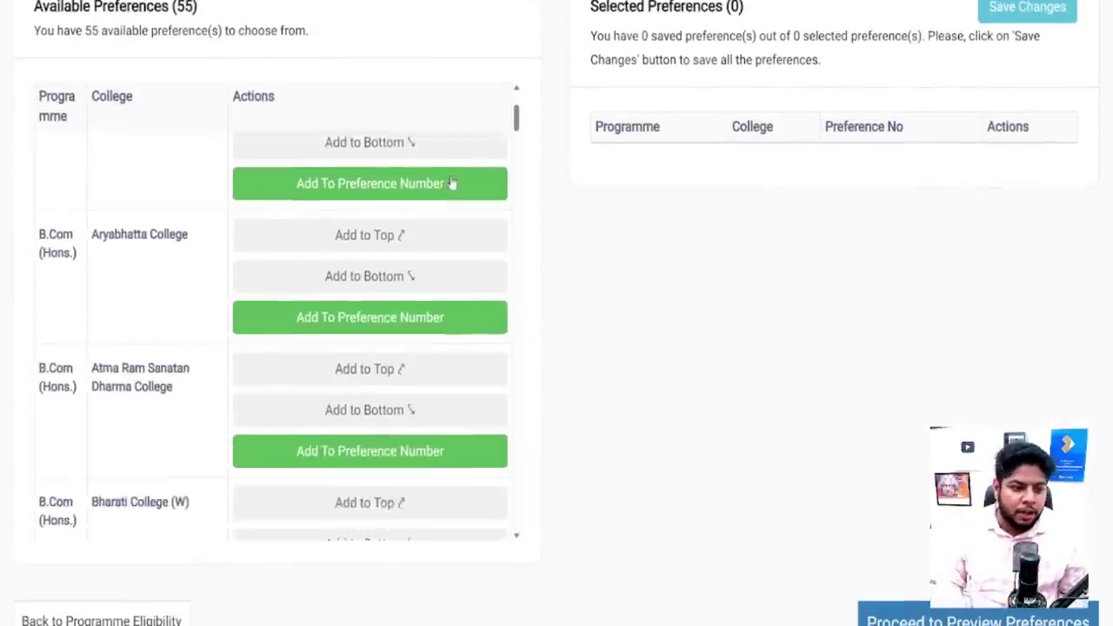
scroll(332, 292, down, 5)
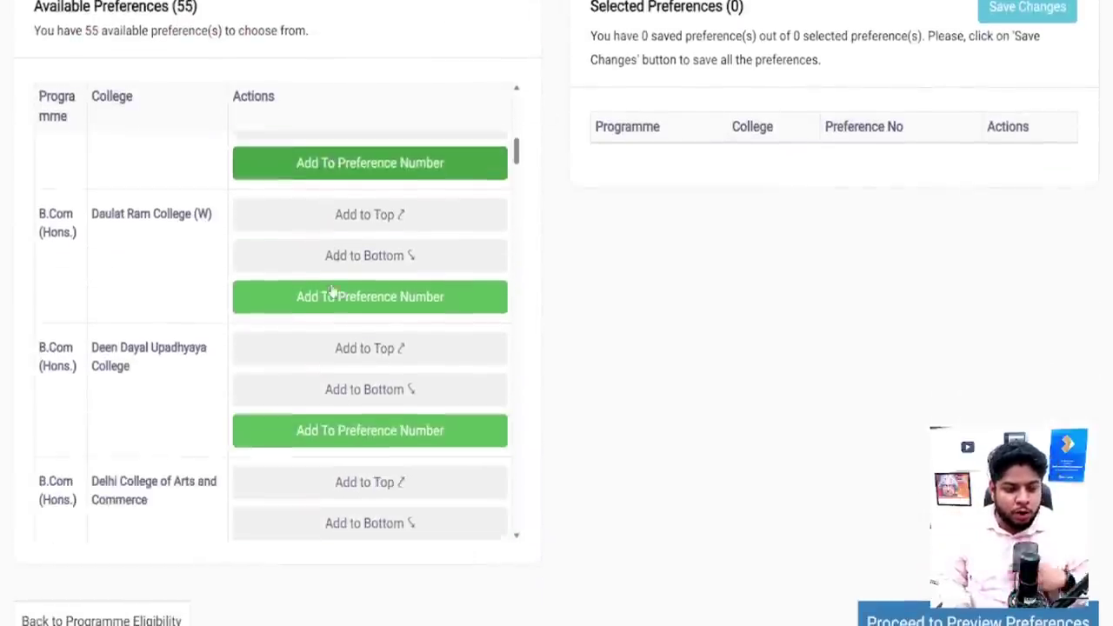
scroll(332, 293, down, 8)
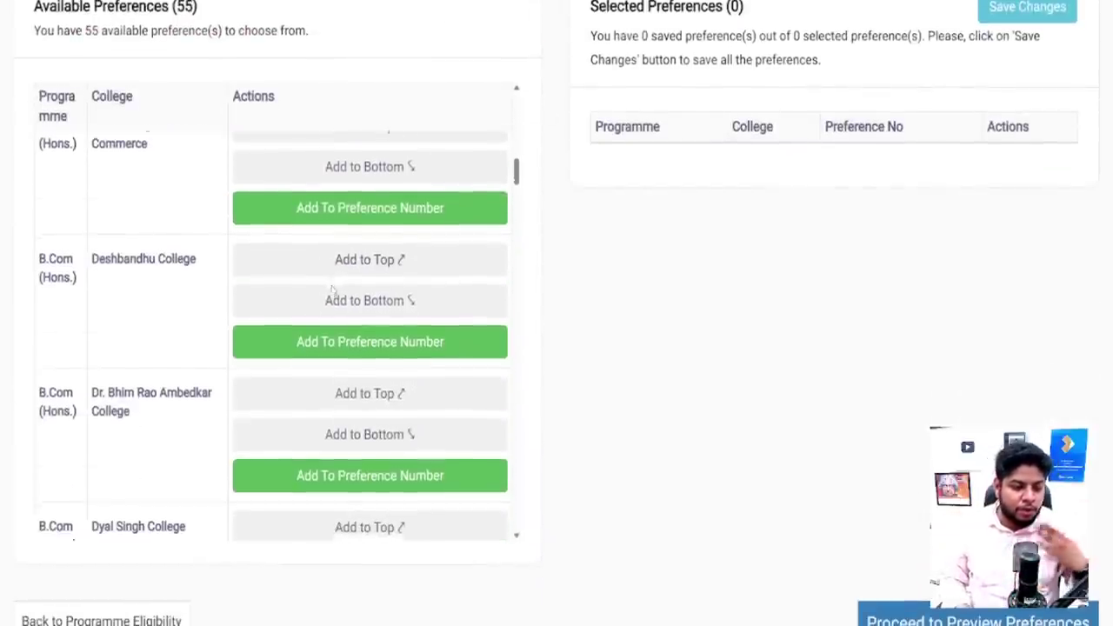
scroll(332, 294, down, 8)
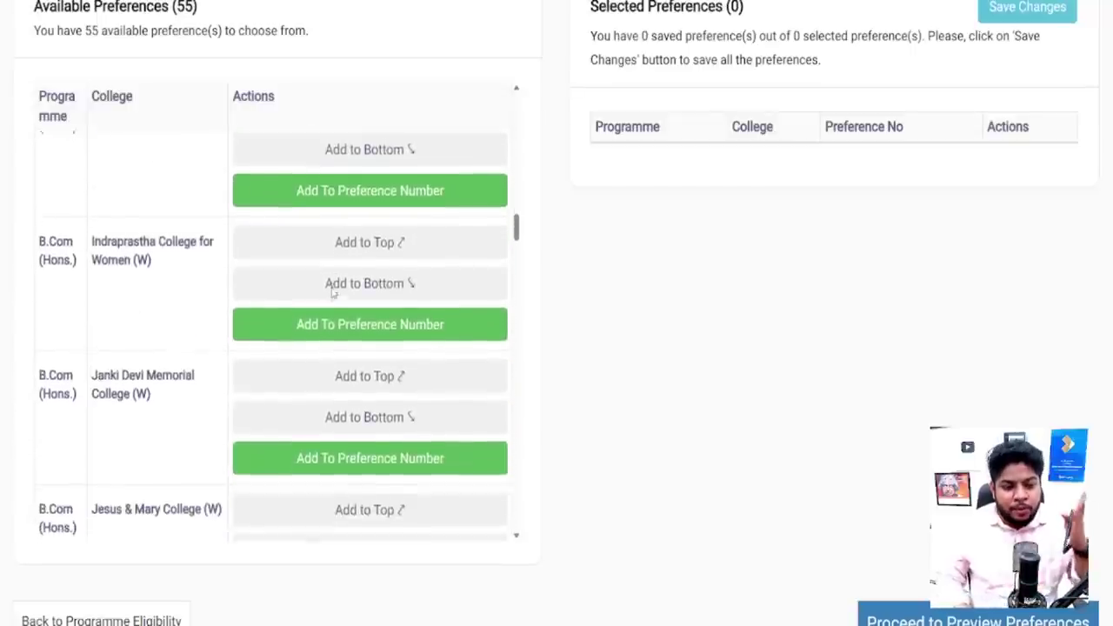
scroll(336, 318, down, 4)
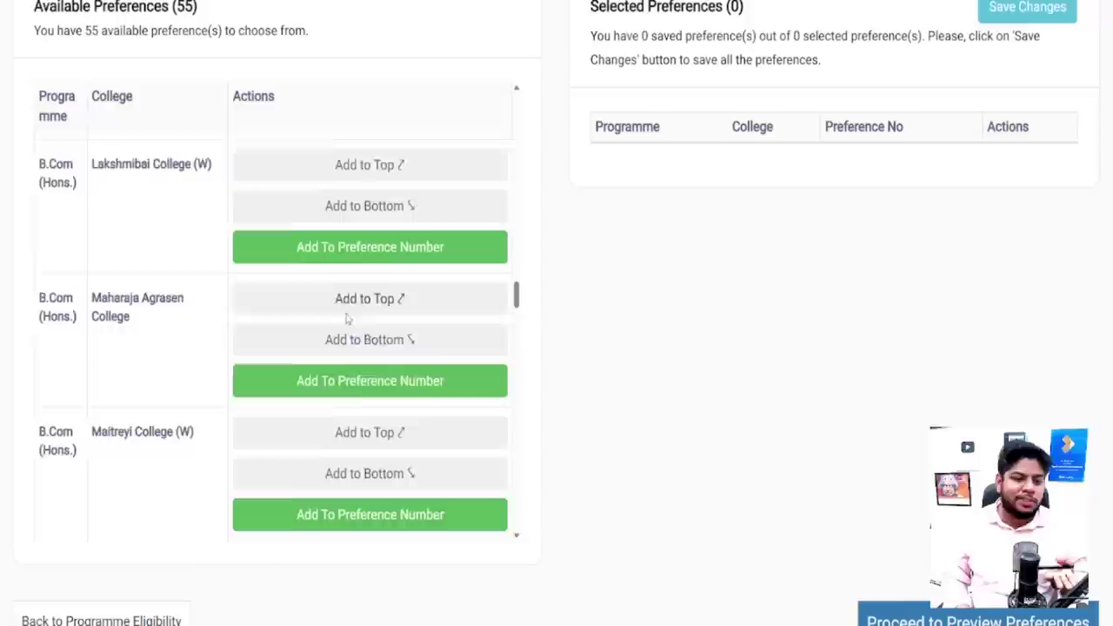
drag(516, 298, 522, 528)
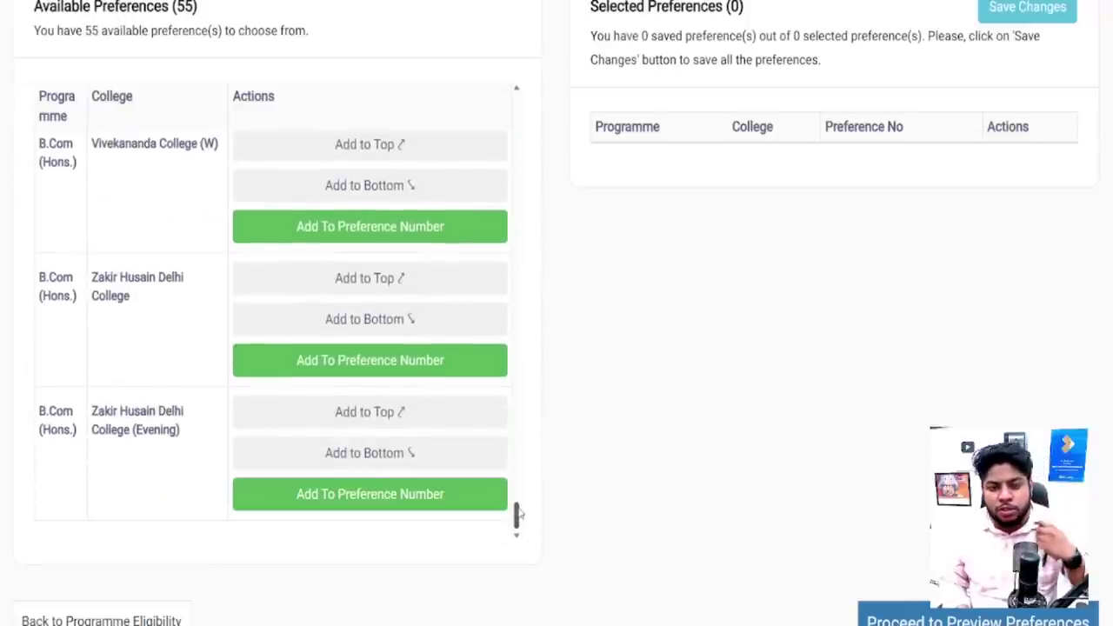
scroll(474, 427, up, 2)
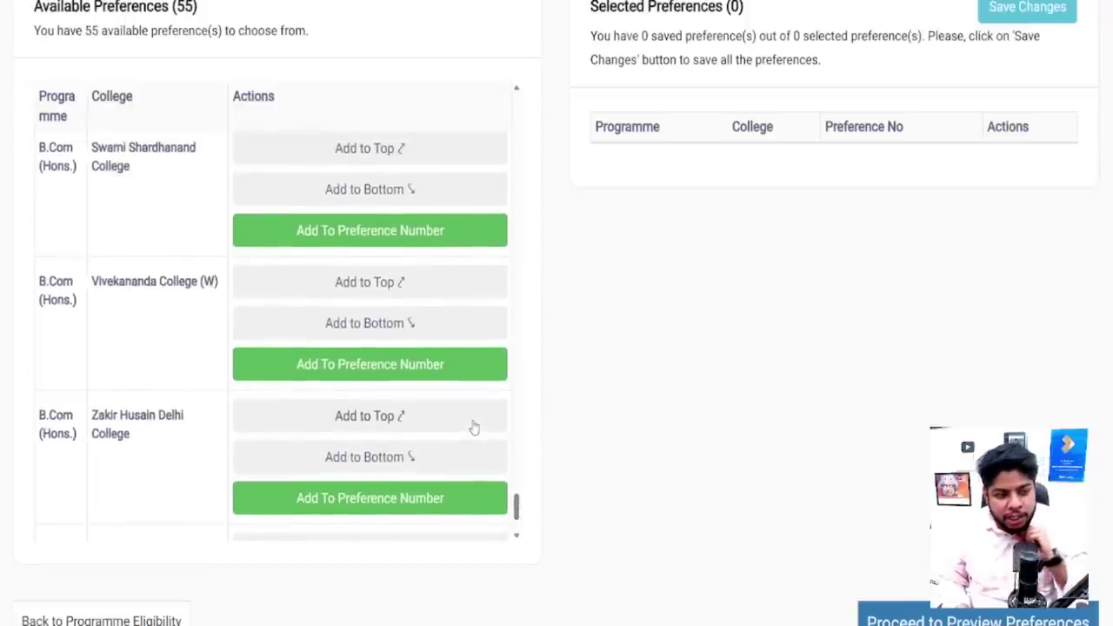
scroll(473, 427, up, 8)
scroll(346, 333, up, 6)
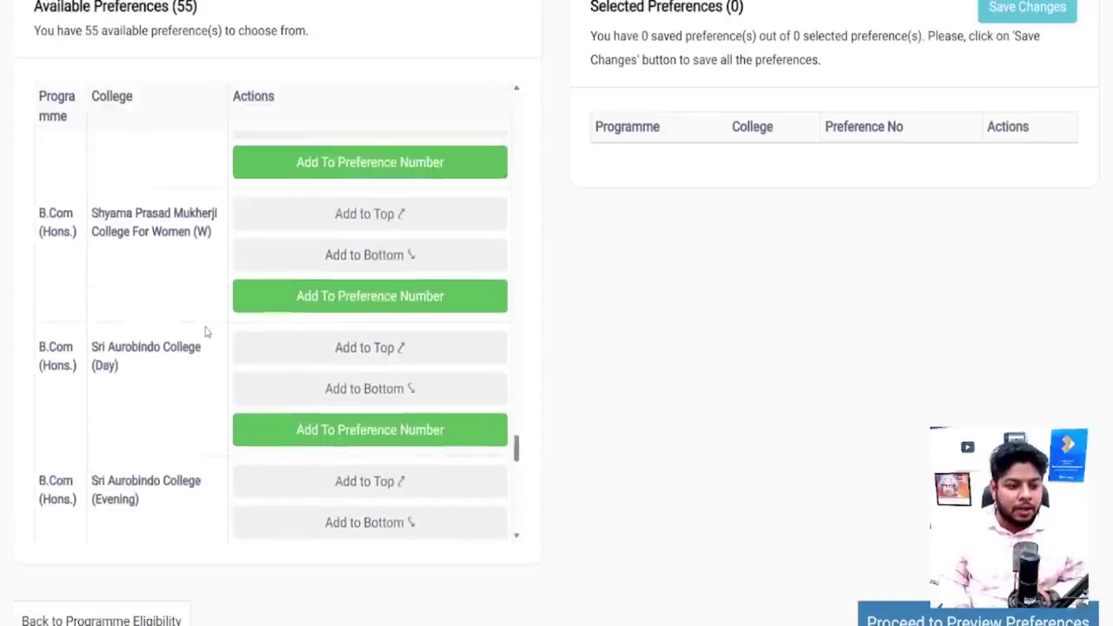
scroll(305, 362, up, 1)
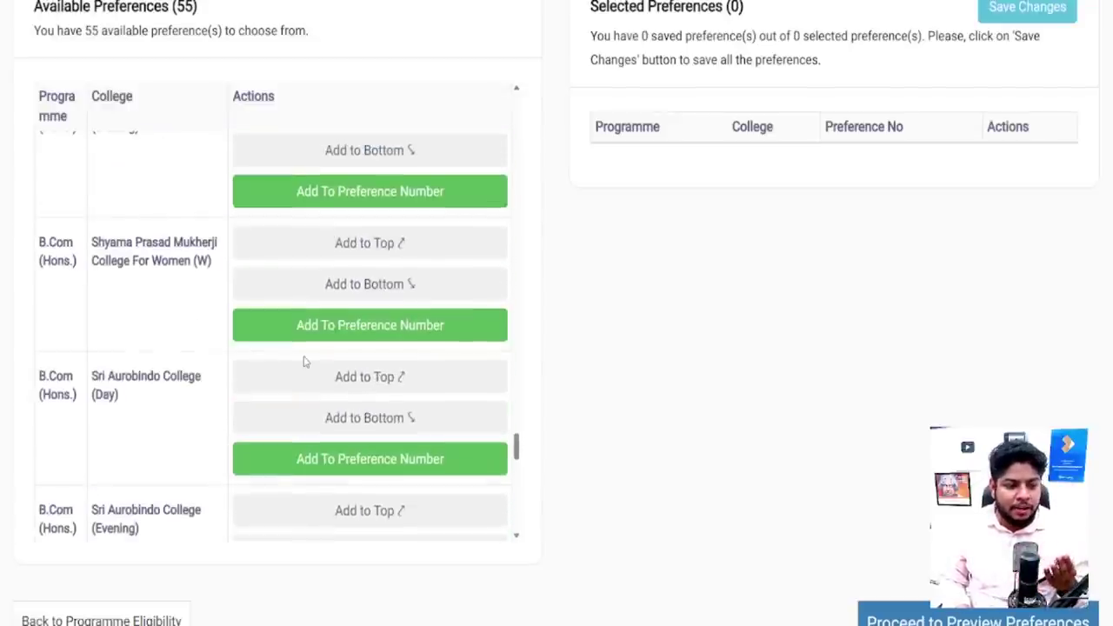
Add B.Com (Hons.) at Shri Ram College of Commerce to the top of the selected preferences.
scroll(304, 361, up, 5)
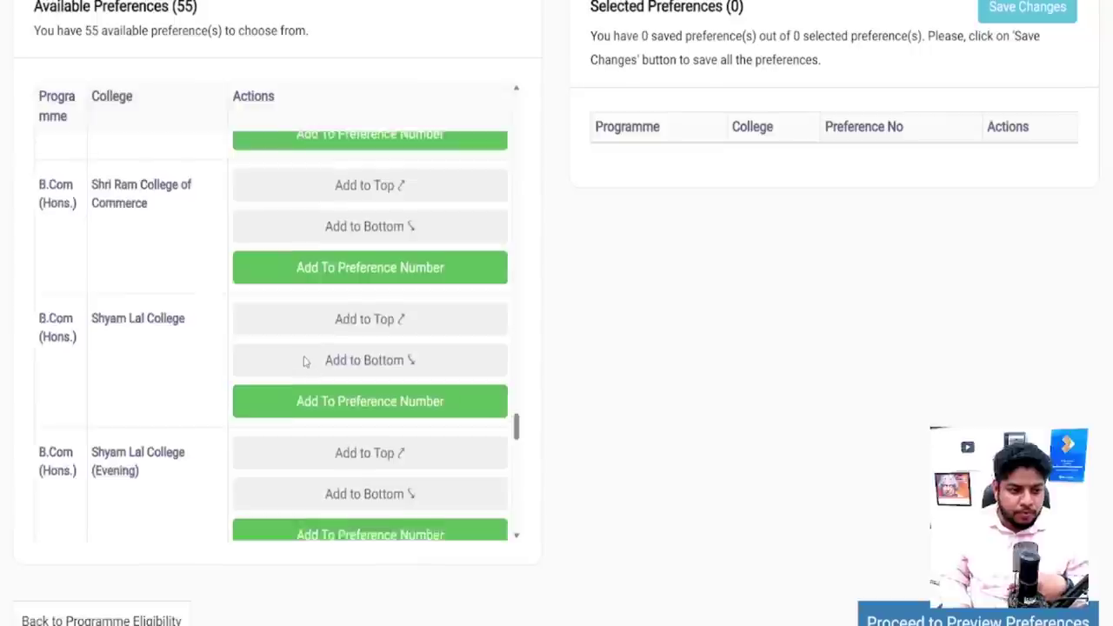
scroll(304, 362, up, 3)
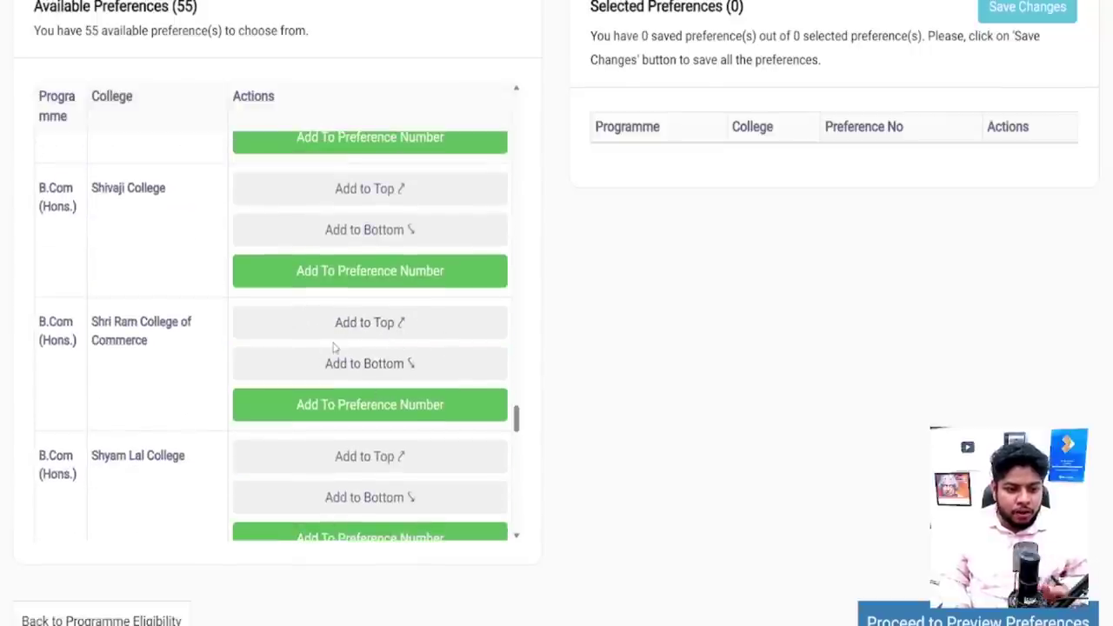
click(363, 334)
Add B.Com (Hons.) at Shivaji College to the selected preferences as preference number 2.
scroll(363, 334, up, 1)
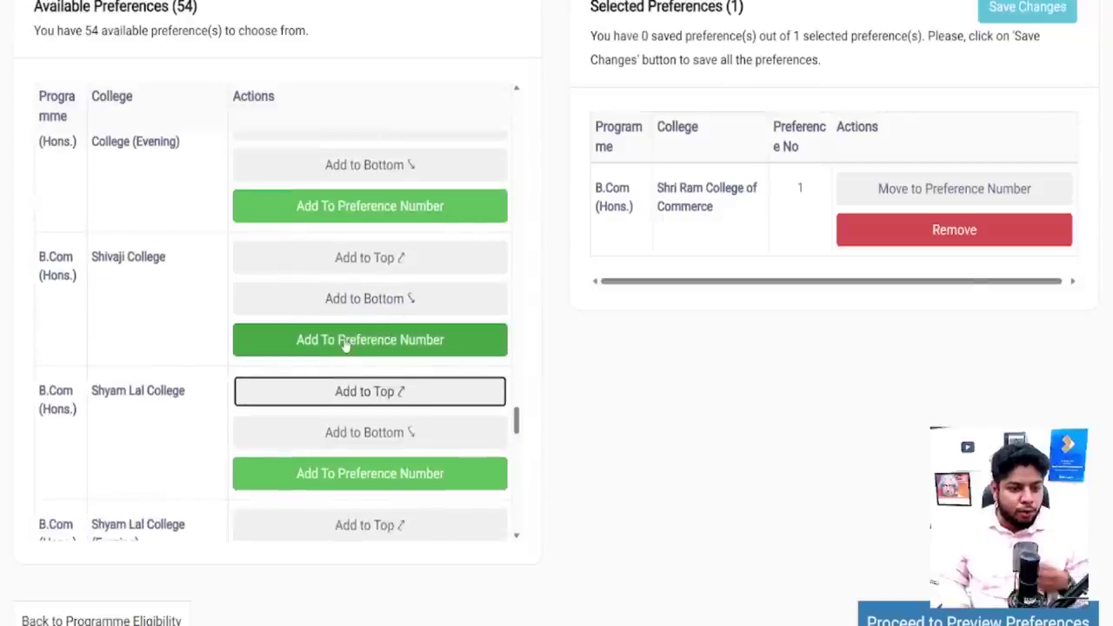
click(345, 342)
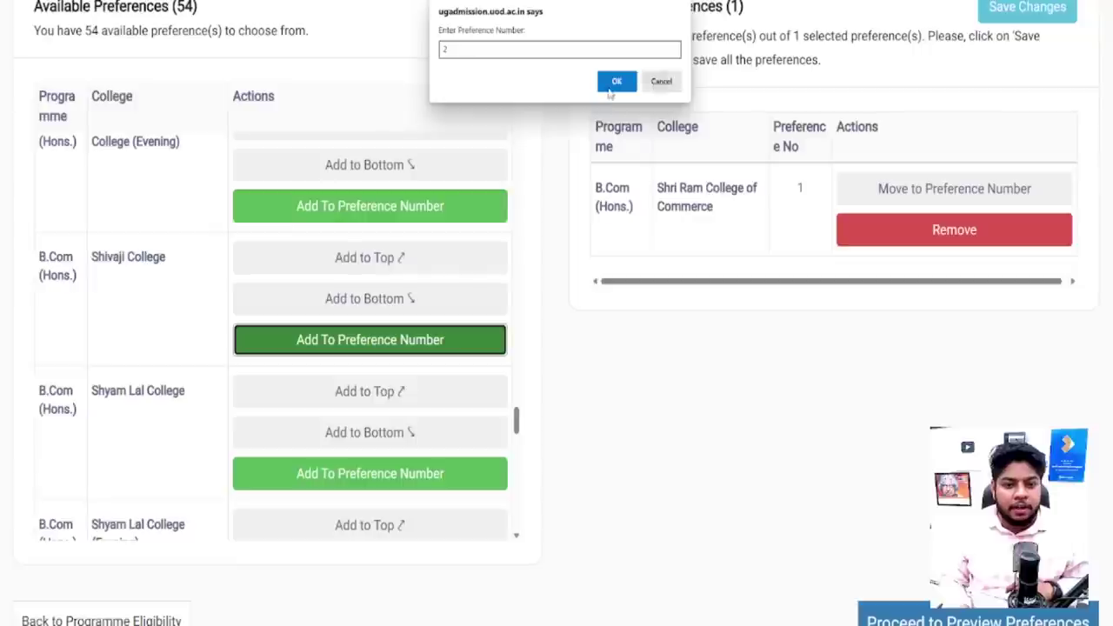
key(Return)
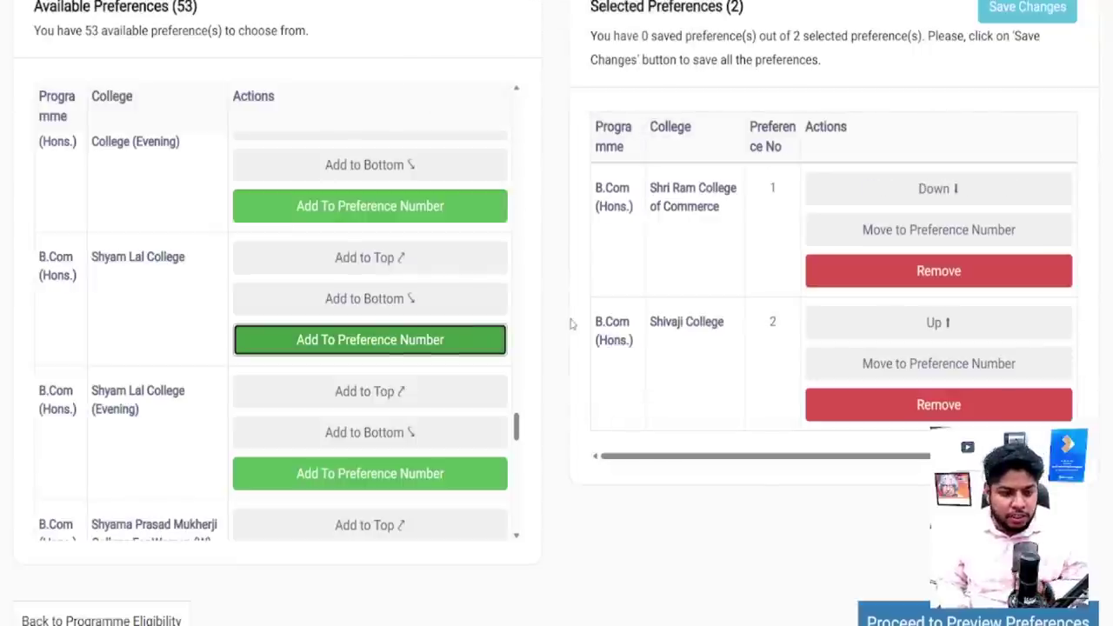
Add B.Com (Hons.) at Shaheed Bhagat Singh College to the selected preferences as preference number 3.
scroll(404, 352, up, 1)
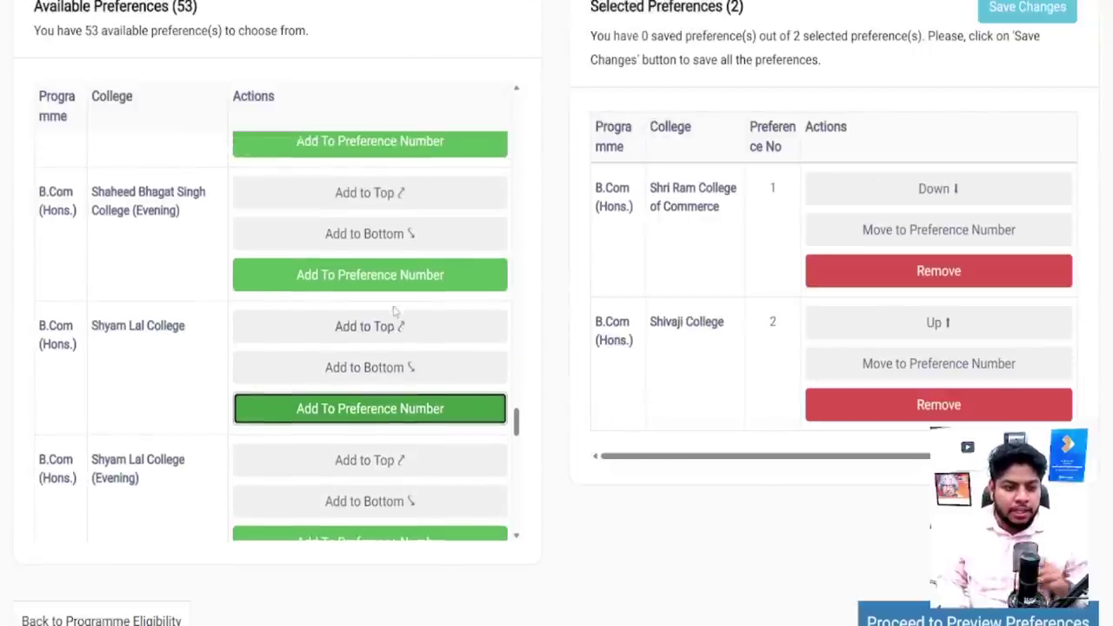
scroll(400, 314, up, 3)
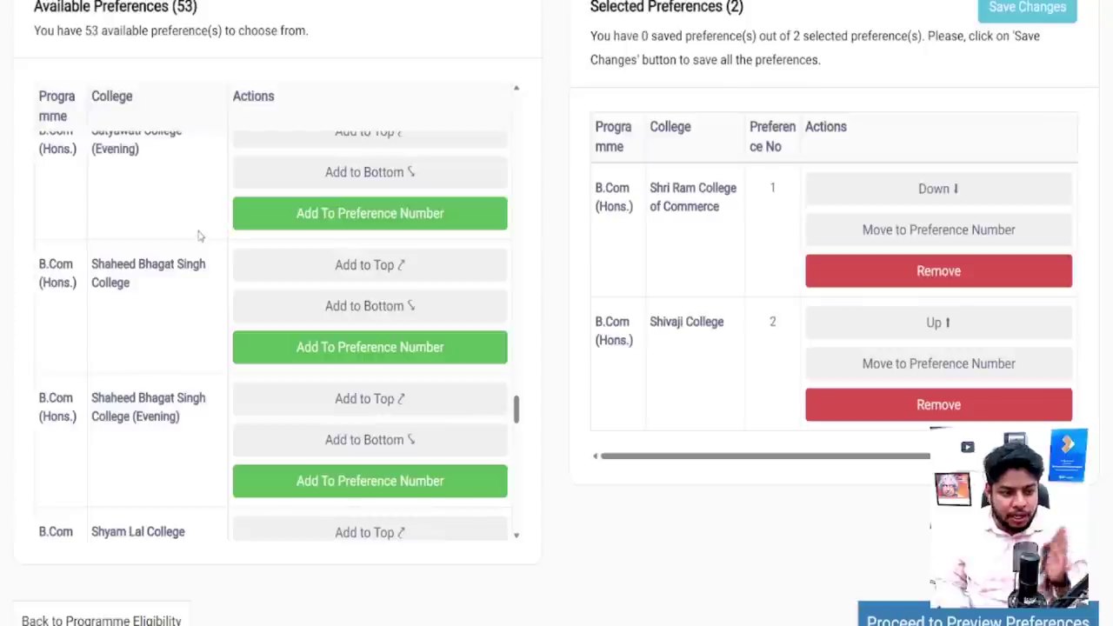
click(318, 349)
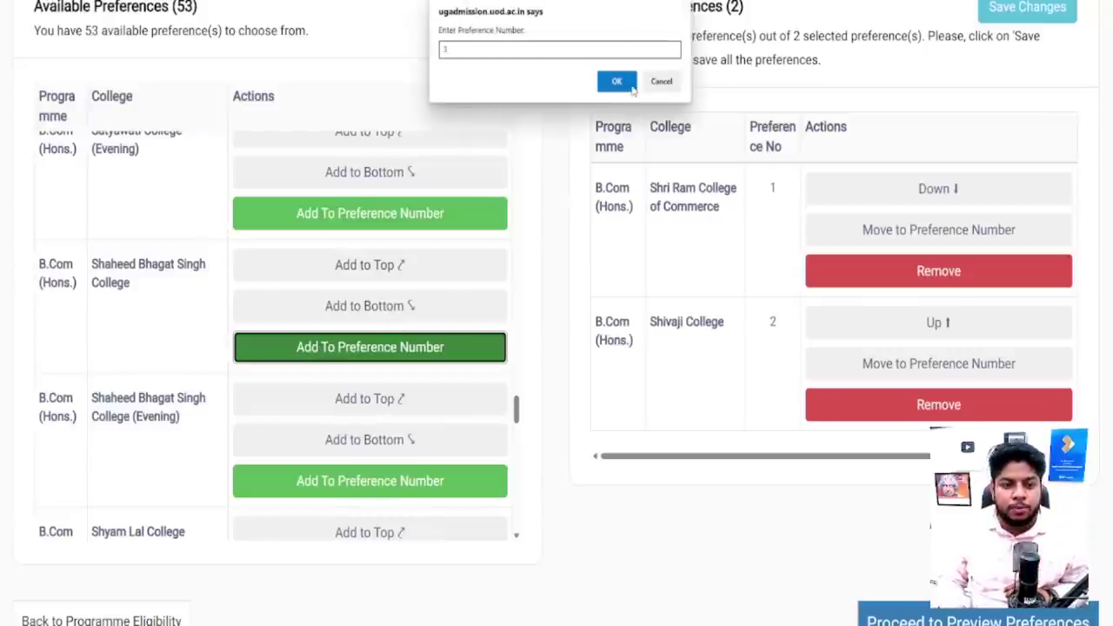
click(630, 85)
scroll(756, 270, down, 2)
scroll(756, 270, up, 2)
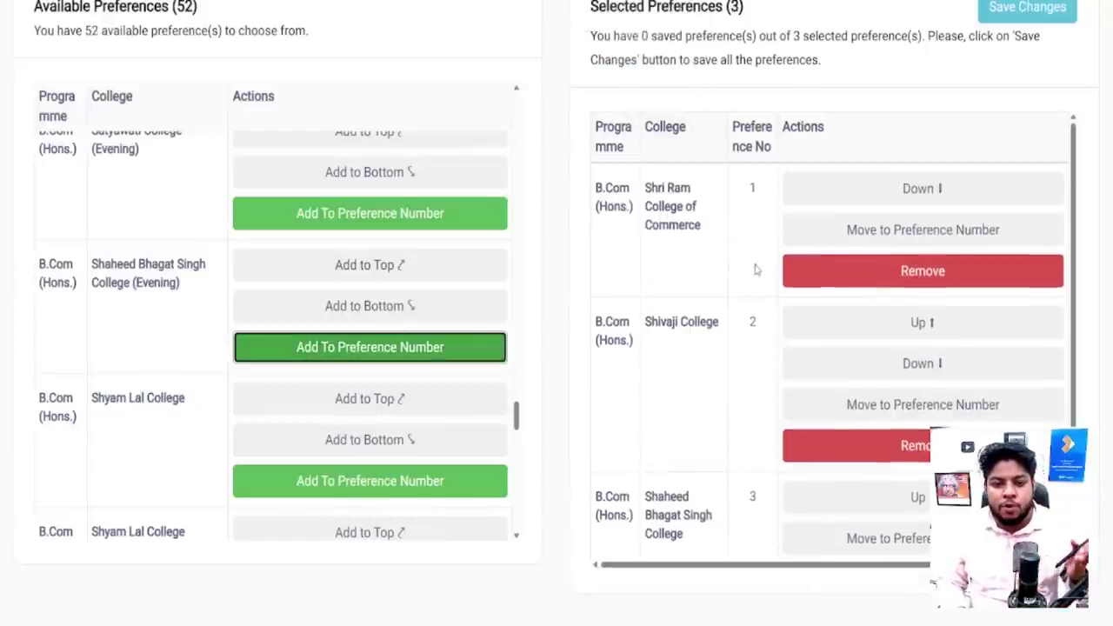
scroll(748, 252, up, 6)
scroll(743, 249, down, 2)
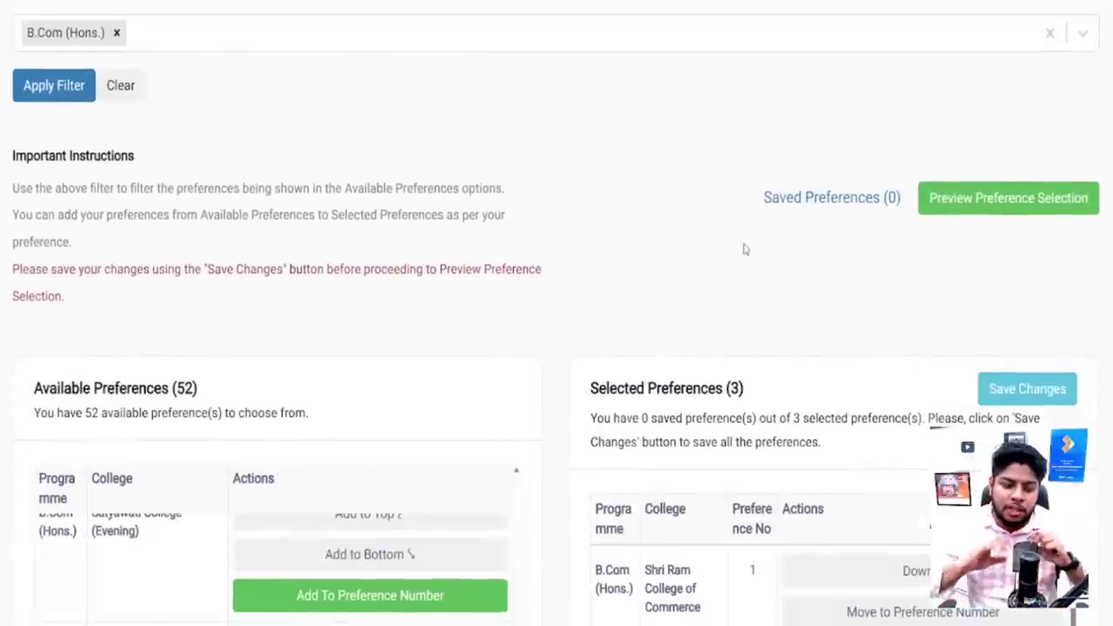
scroll(643, 226, up, 2)
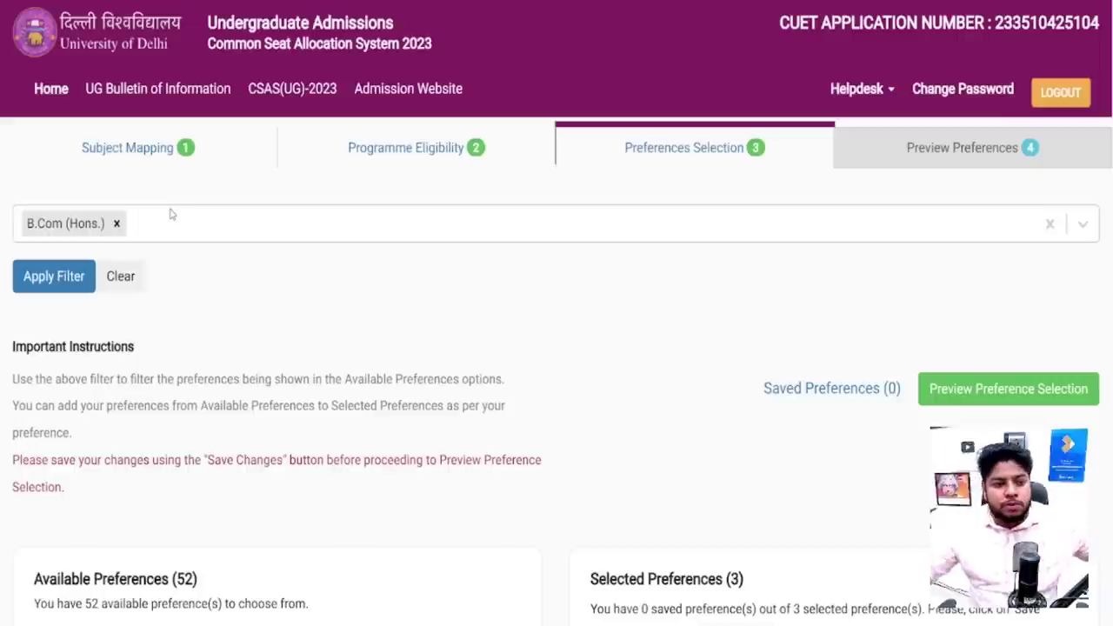
Clear the B.Com (Hons.) filter and apply the empty filter to list the available preferences for all programmes and colleges.
click(117, 225)
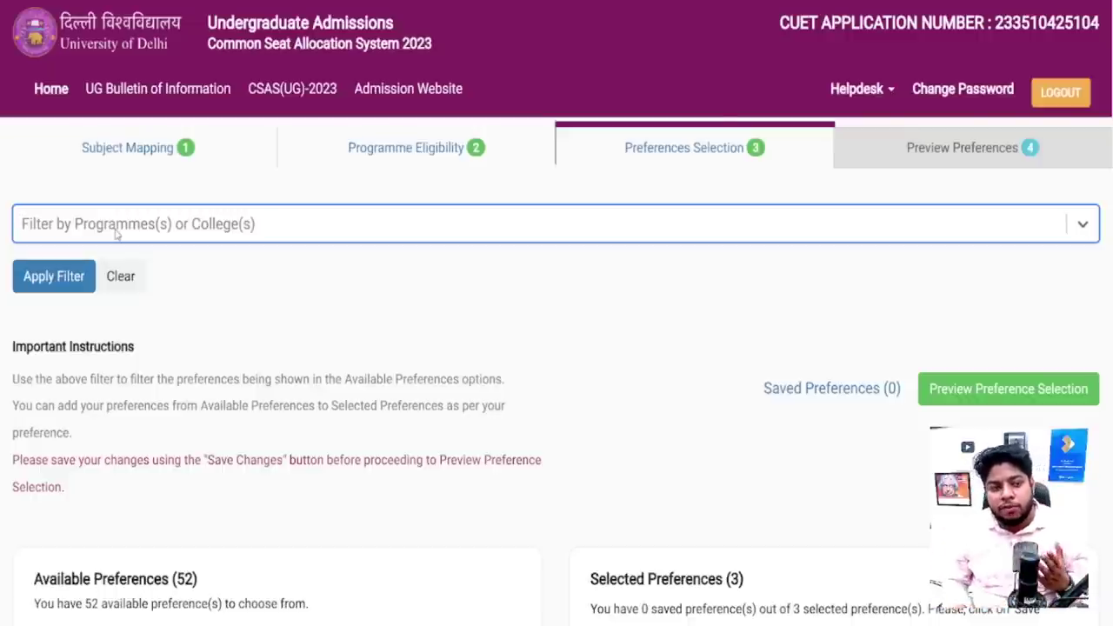
scroll(116, 230, down, 5)
scroll(115, 231, down, 4)
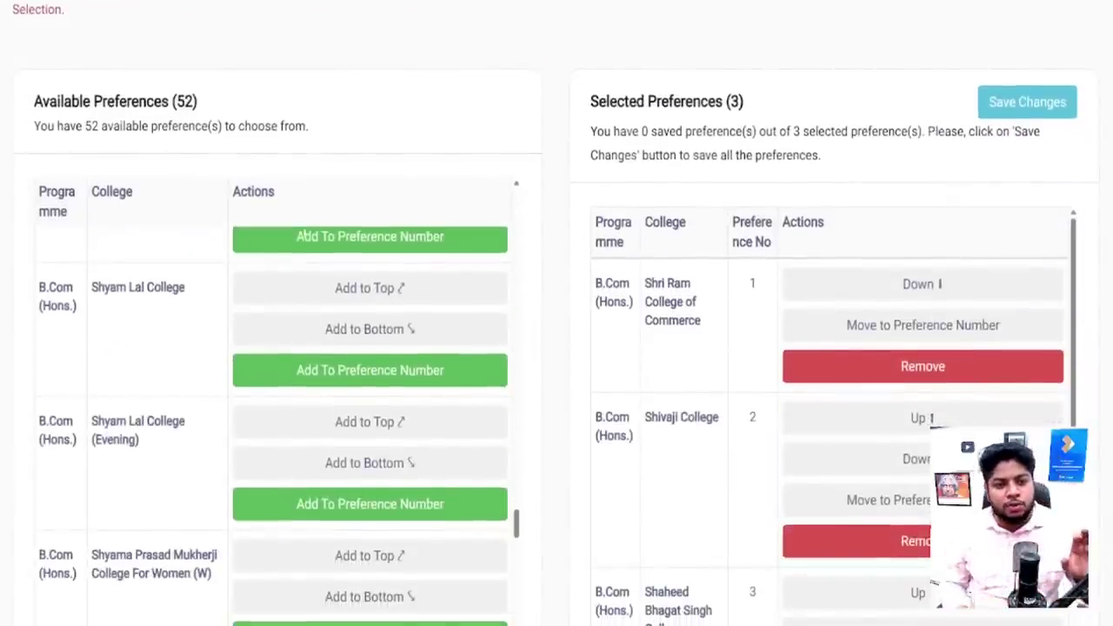
scroll(311, 261, up, 10)
scroll(310, 261, up, 5)
scroll(483, 161, up, 5)
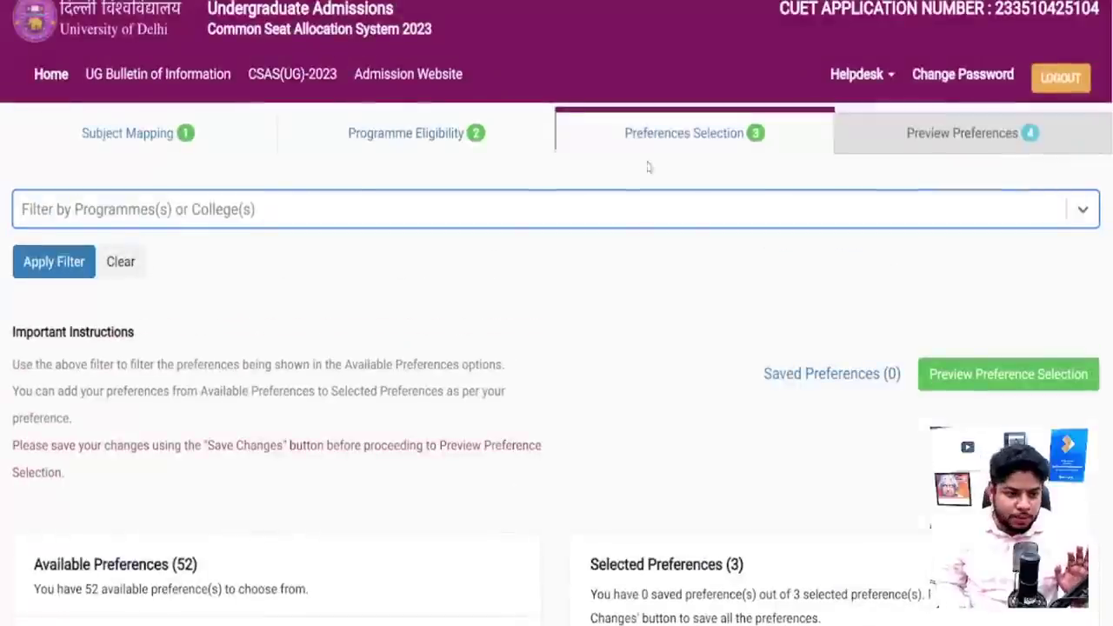
click(121, 265)
click(44, 261)
Look through the unfiltered available preferences, including the B.A Program combinations and the colleges offering them.
scroll(450, 335, down, 1)
scroll(451, 335, down, 3)
scroll(398, 492, down, 3)
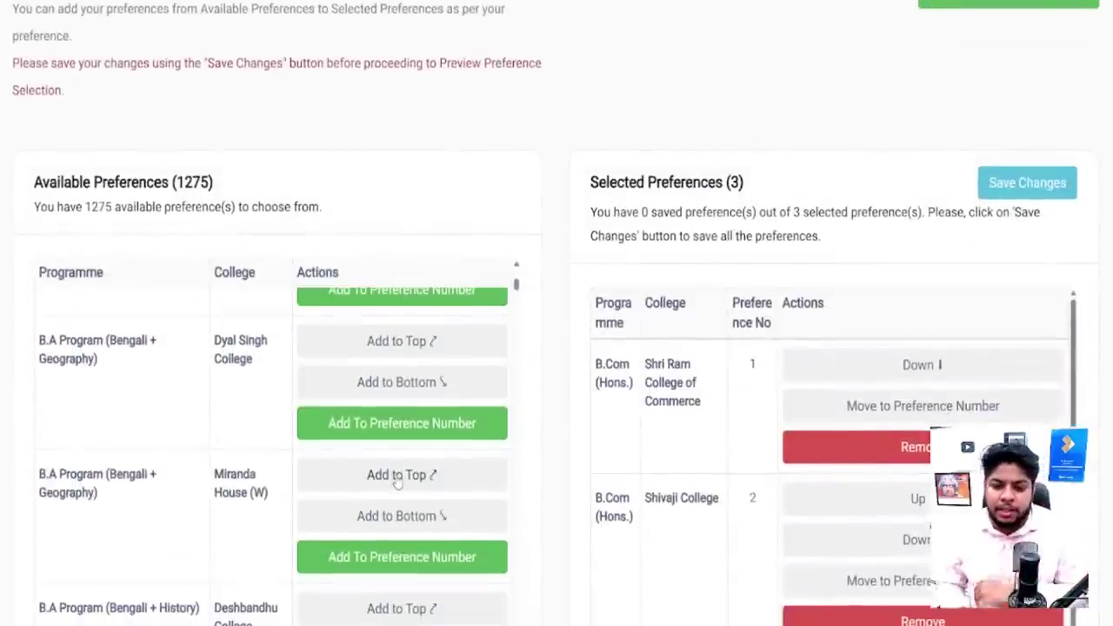
scroll(418, 273, up, 3)
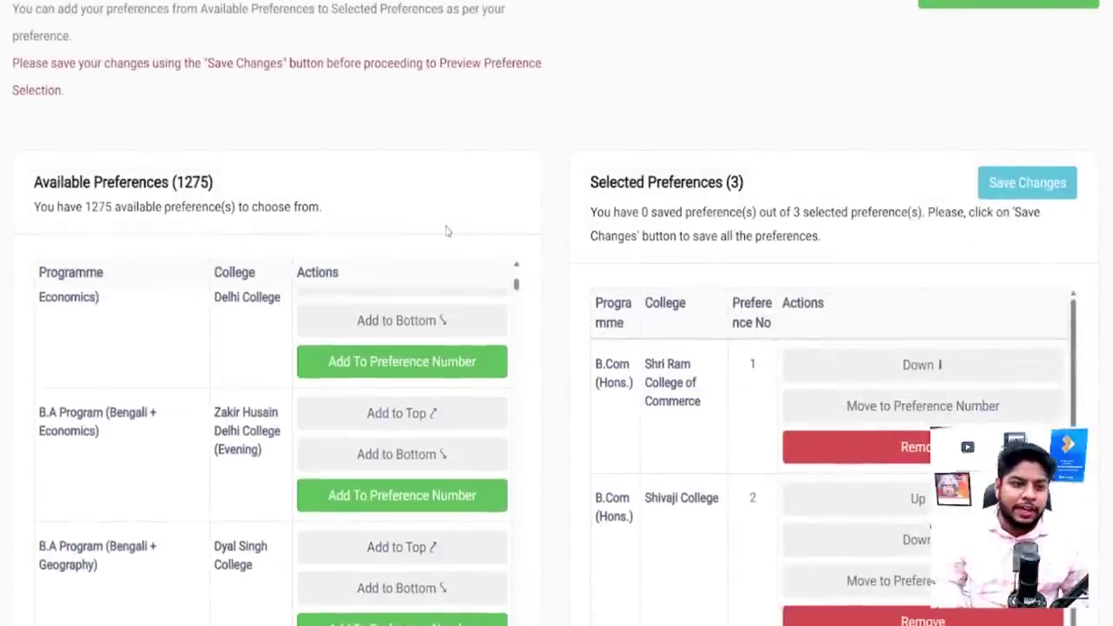
scroll(475, 179, up, 4)
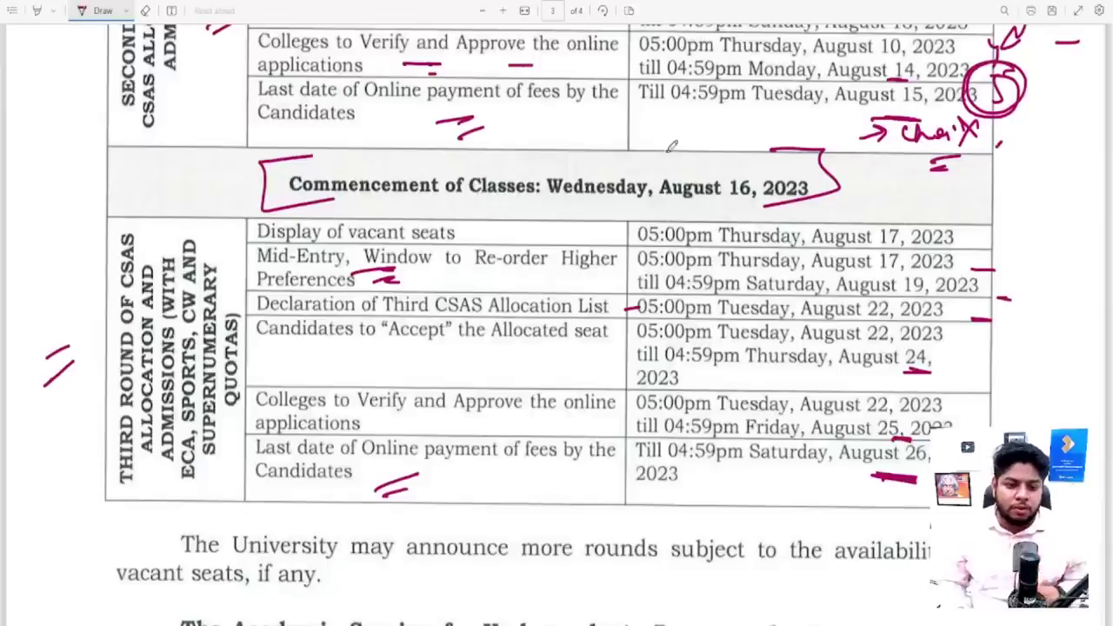